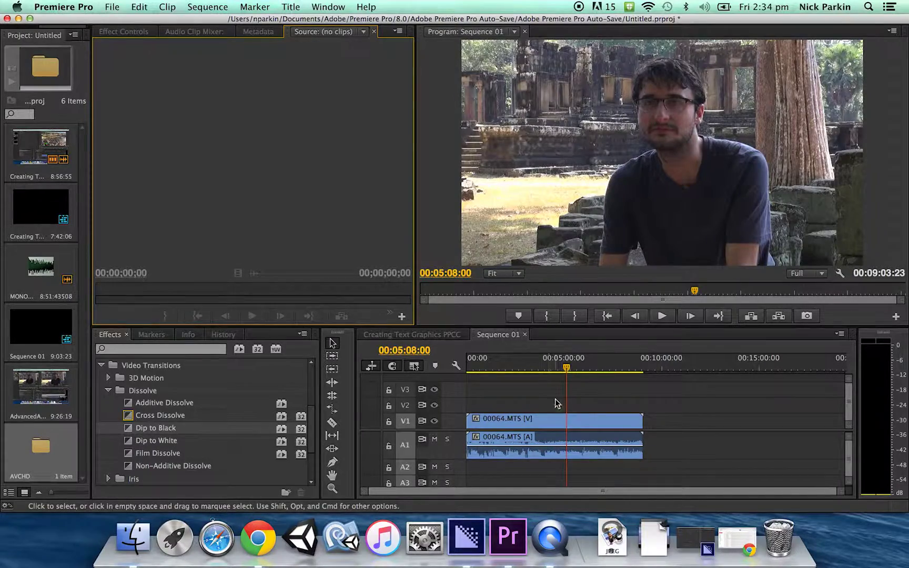
Step: Move the playhead to 00:05:02:18 and enlarge the A1 track to show the 00064.MTS waveform
left_click(567, 370)
left_click_drag(567, 370, 566, 368)
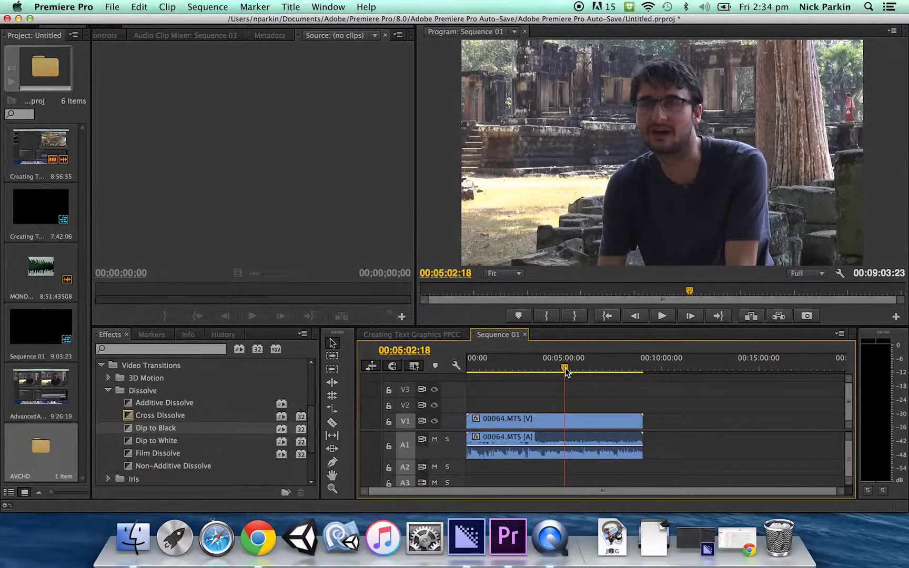
left_click(511, 426)
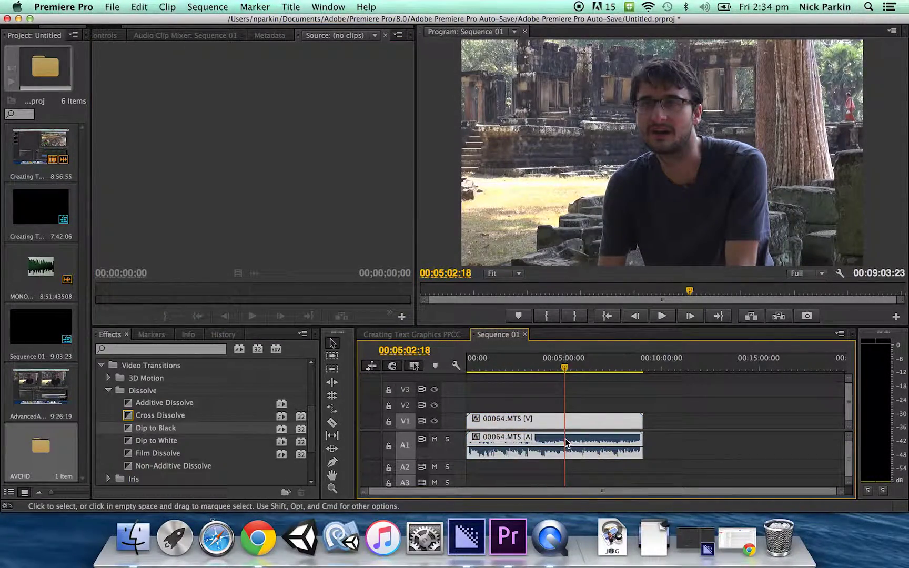
left_click(550, 466)
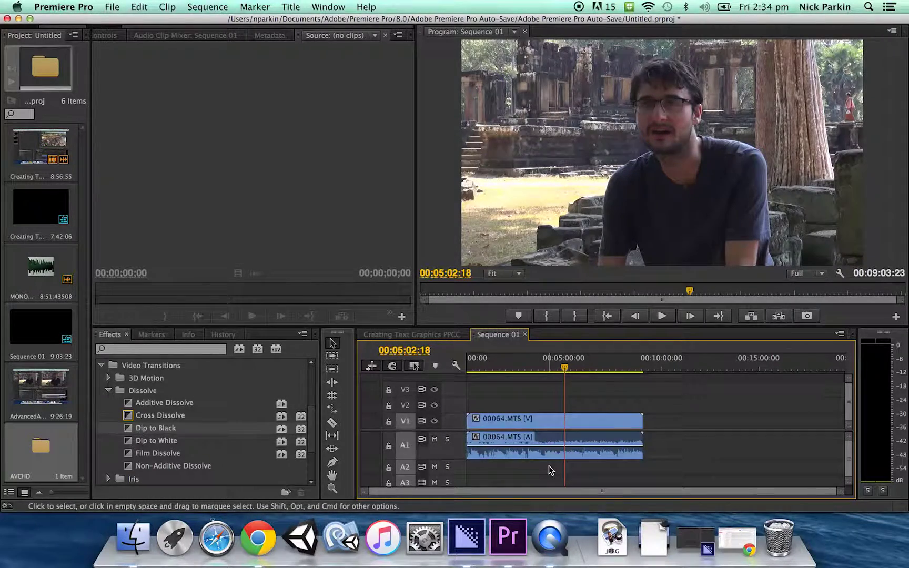
left_click_drag(401, 461, 401, 446)
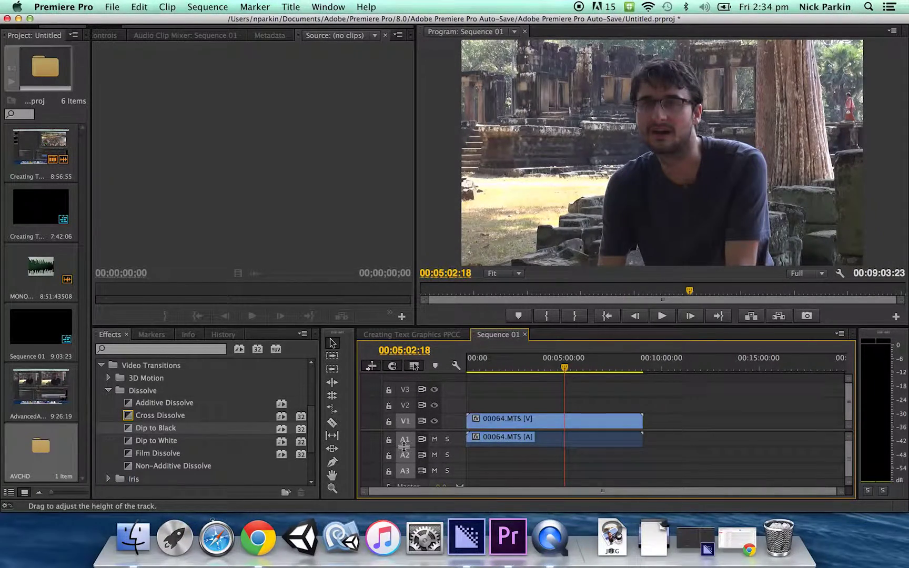
left_click_drag(403, 447, 404, 465)
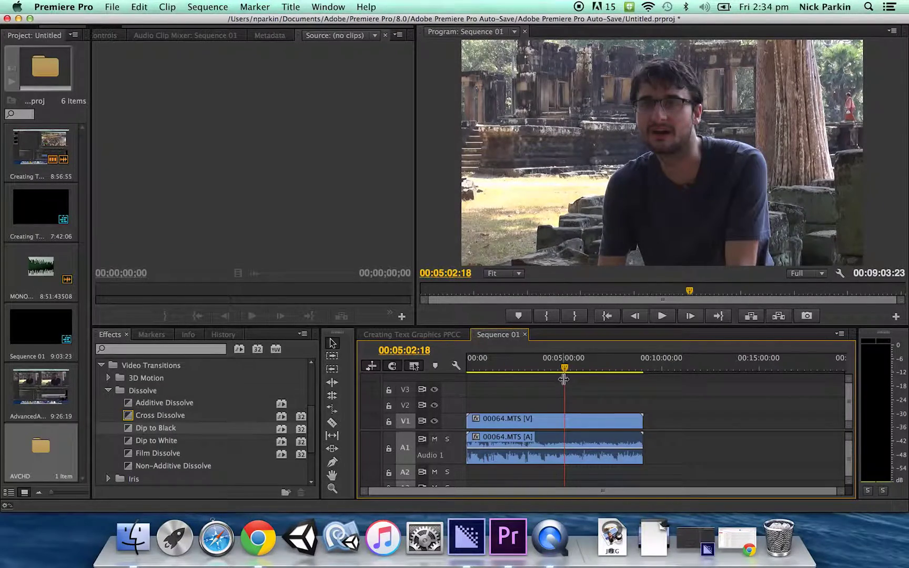
key("space")
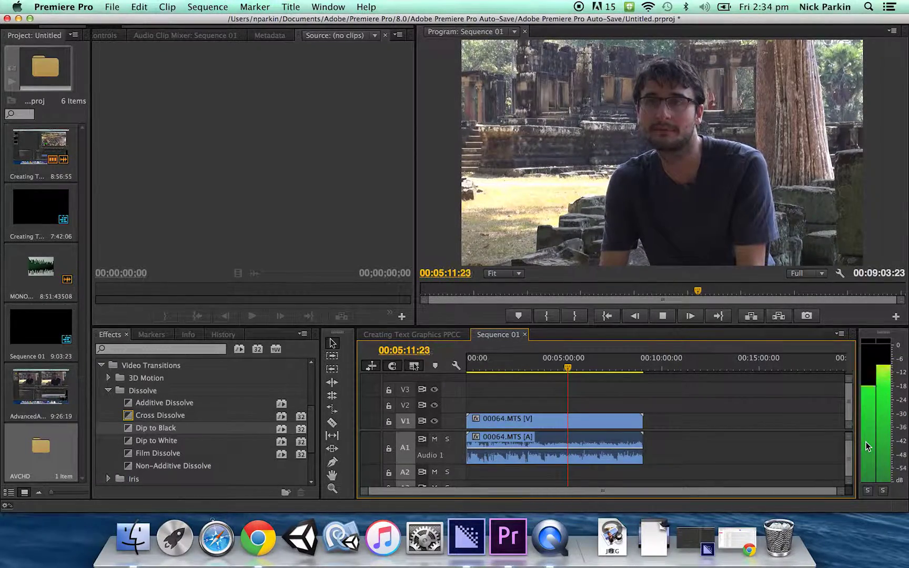
key("space")
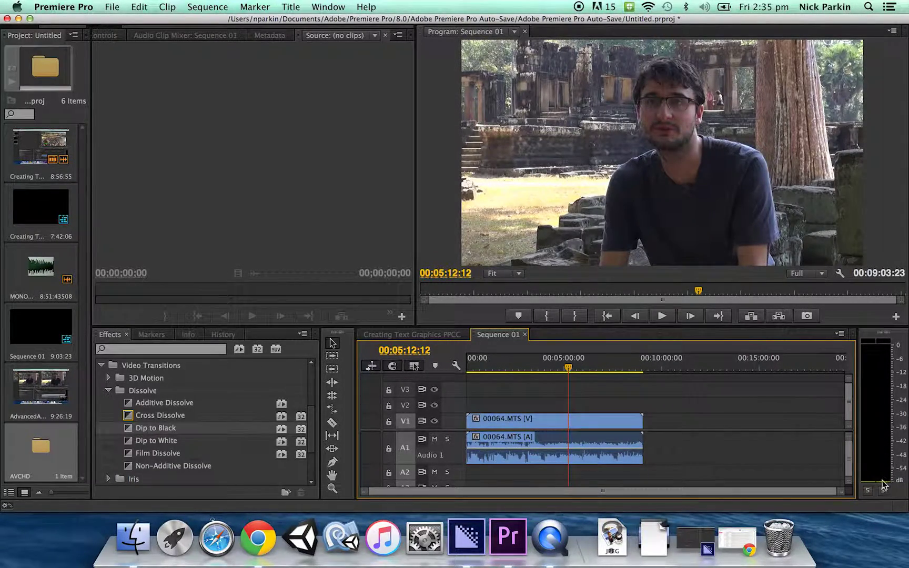
key("space")
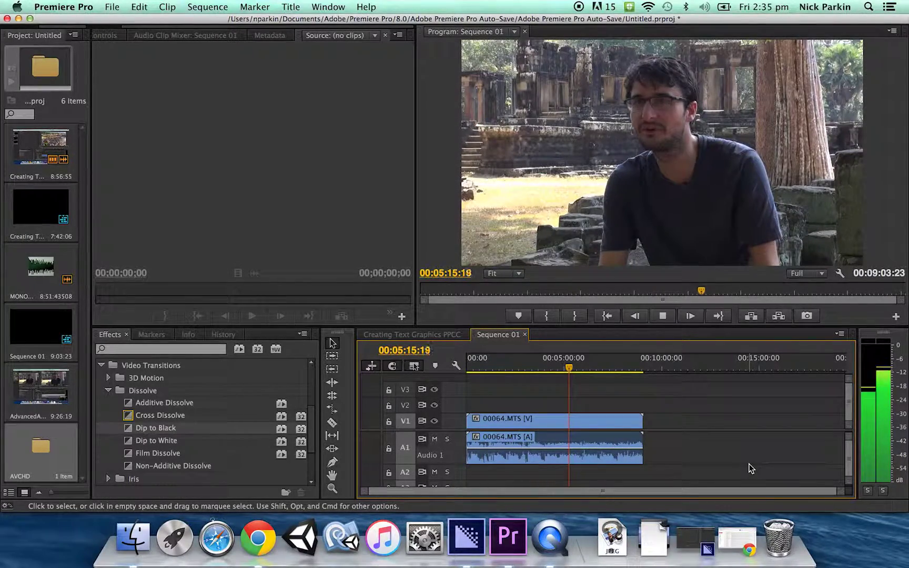
key("space")
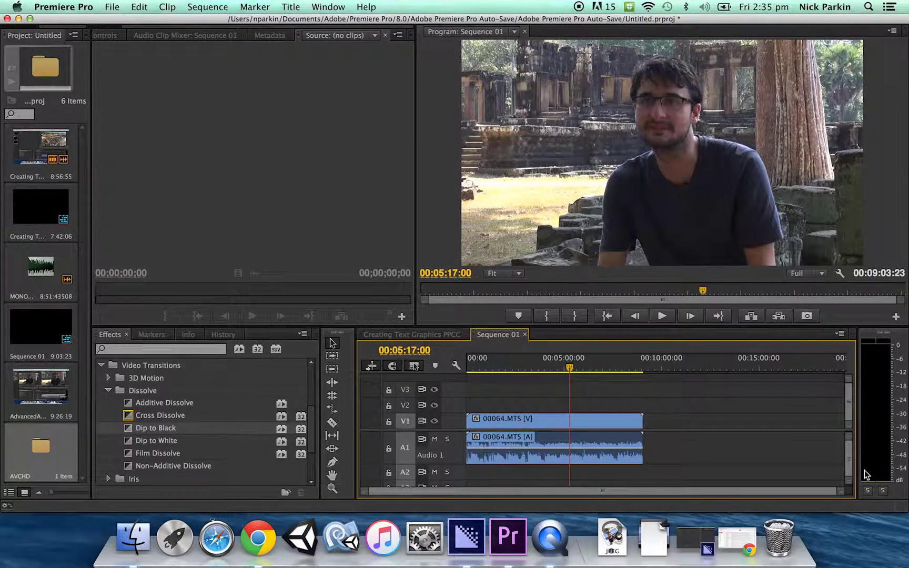
Step: Play the interview twice to listen to it, then select the 00064.MTS clip
key("space")
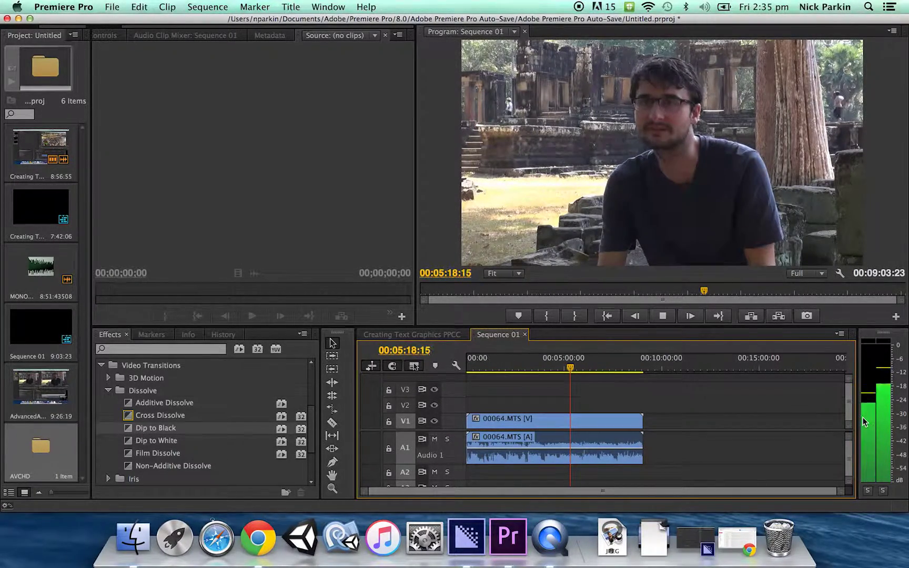
key("space")
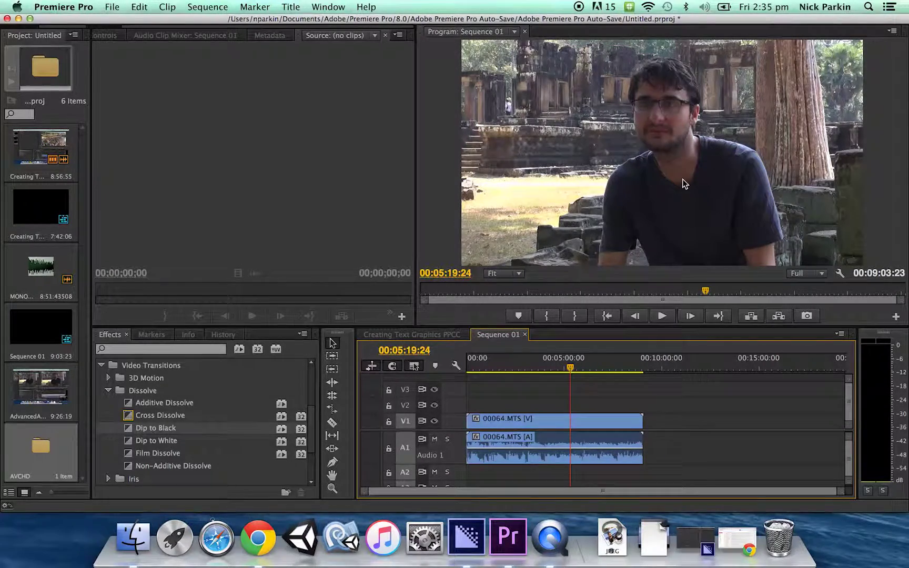
key("space")
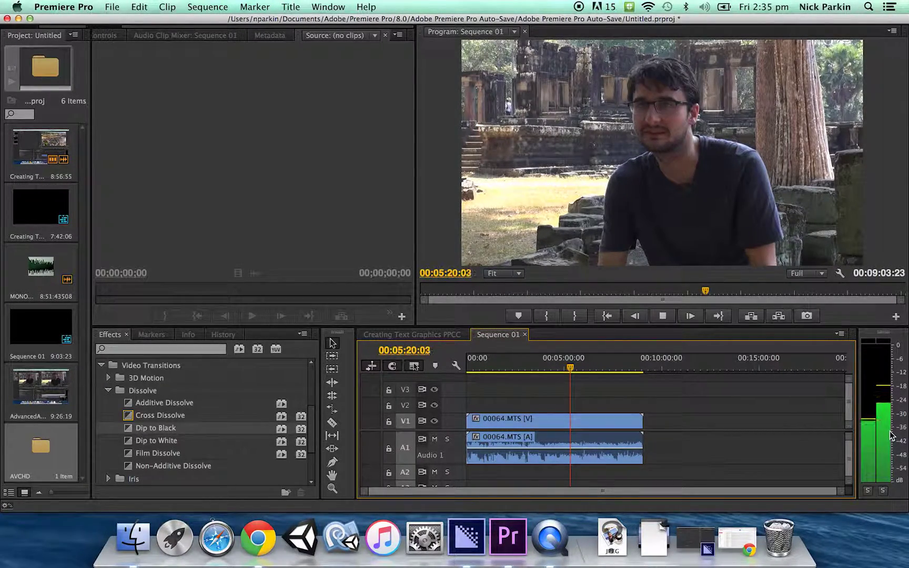
key("space")
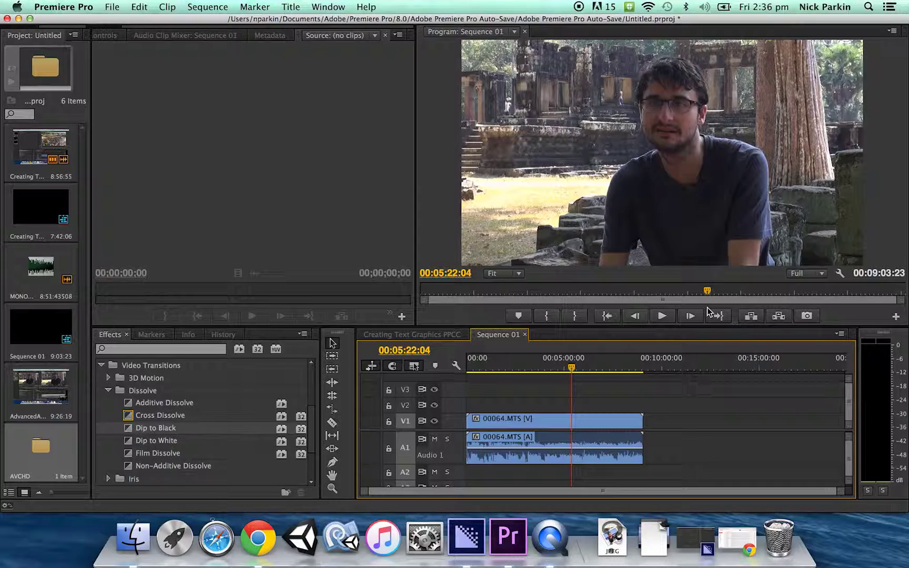
left_click(616, 441)
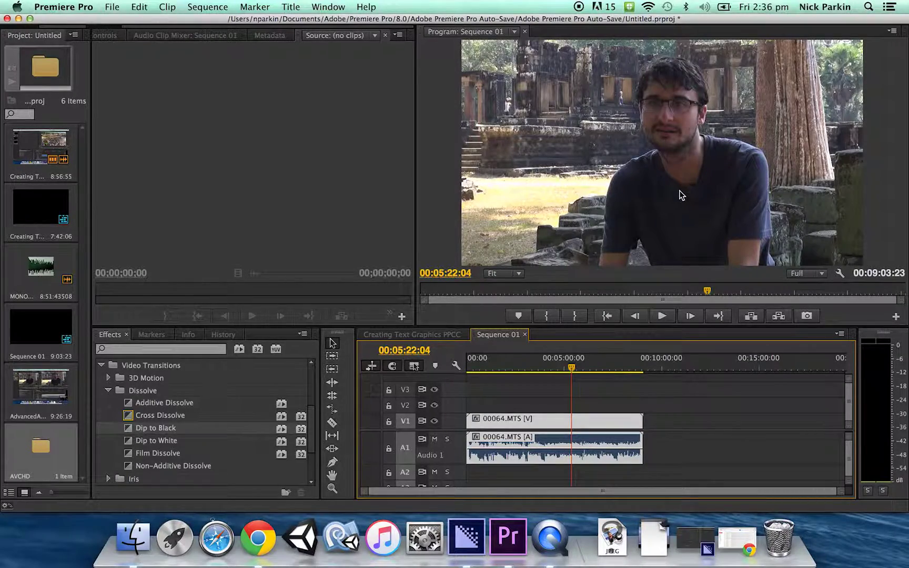
Step: Remap the A1 interview audio's Audio Channels so the first row uses the Right source channel
right_click(590, 446)
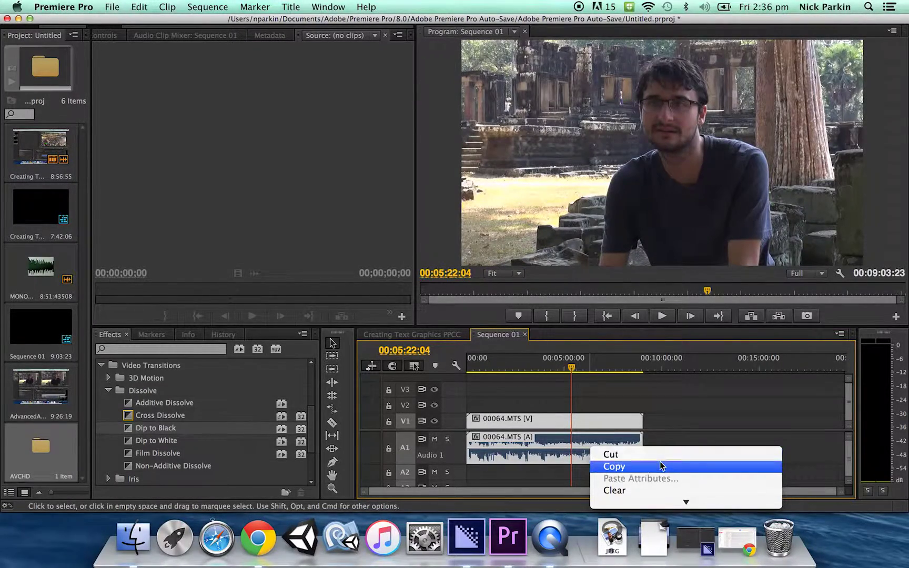
mouse_move(664, 506)
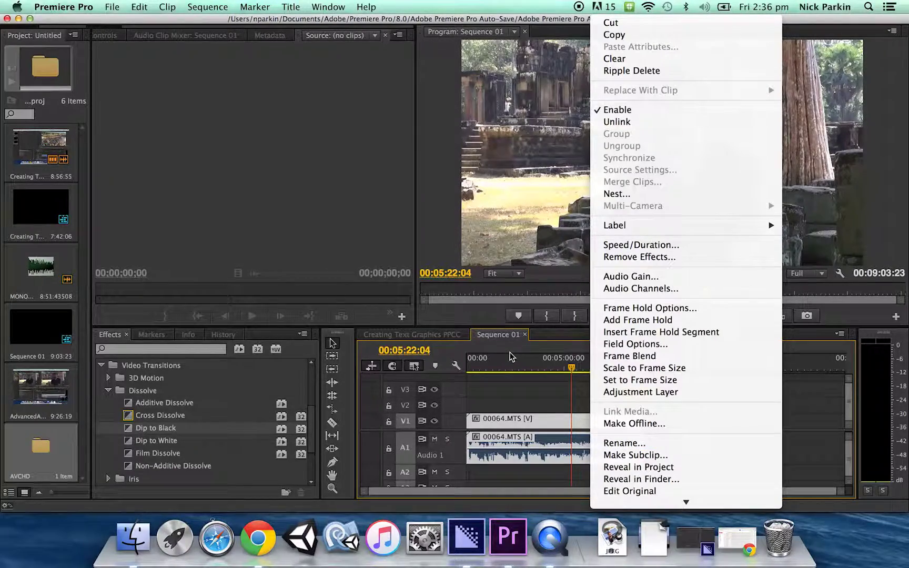
left_click(537, 386)
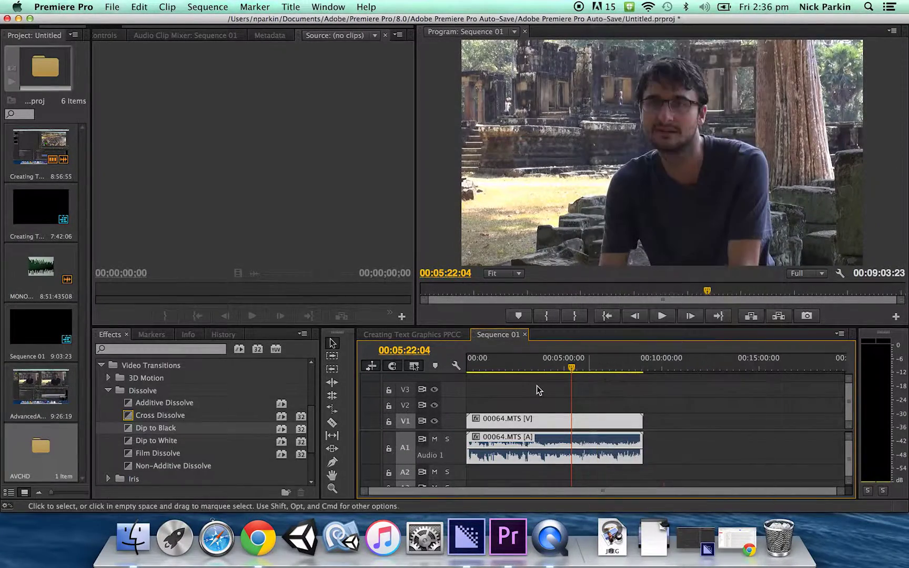
right_click(571, 437)
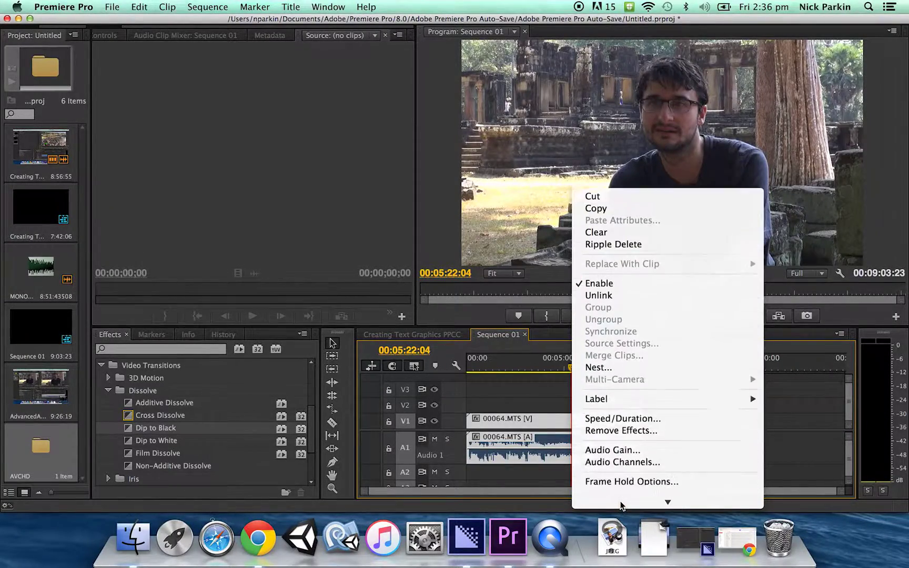
mouse_move(621, 504)
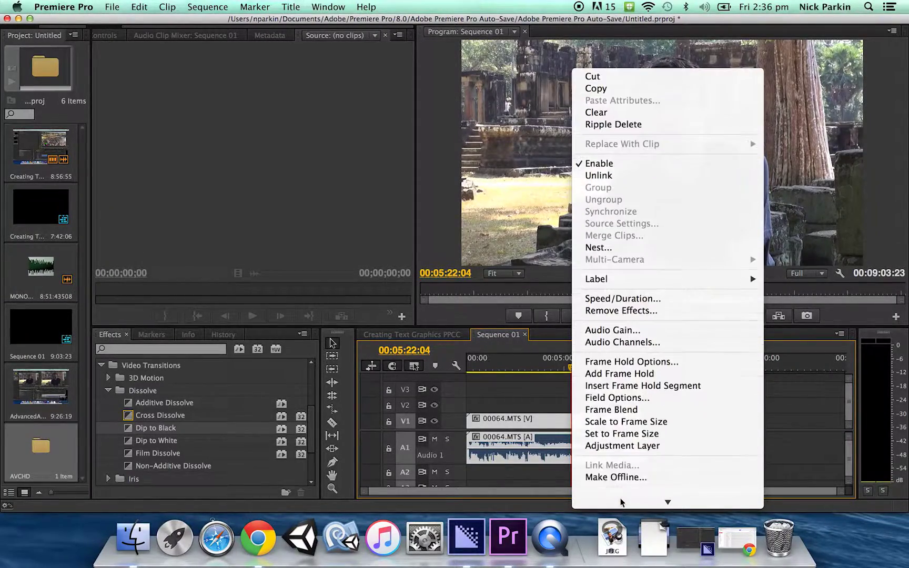
left_click(597, 342)
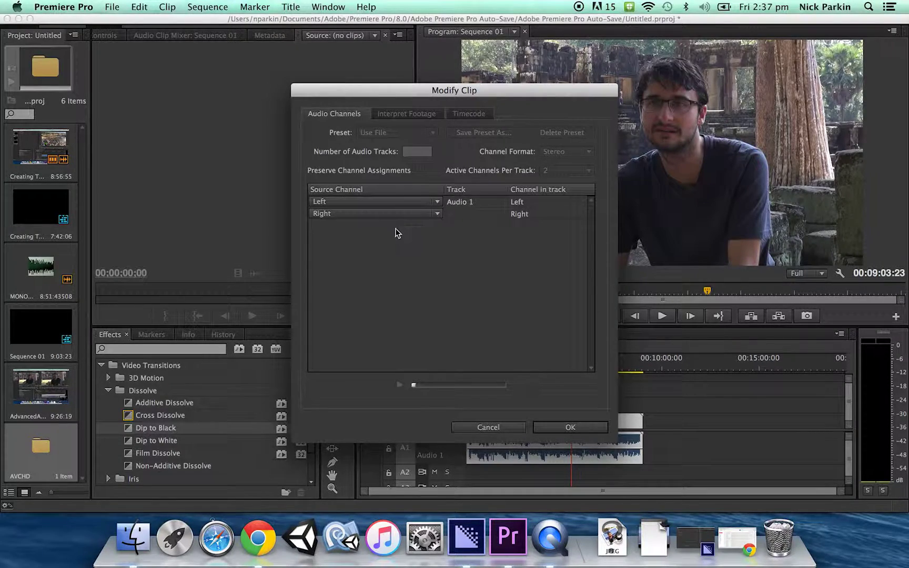
left_click(362, 200)
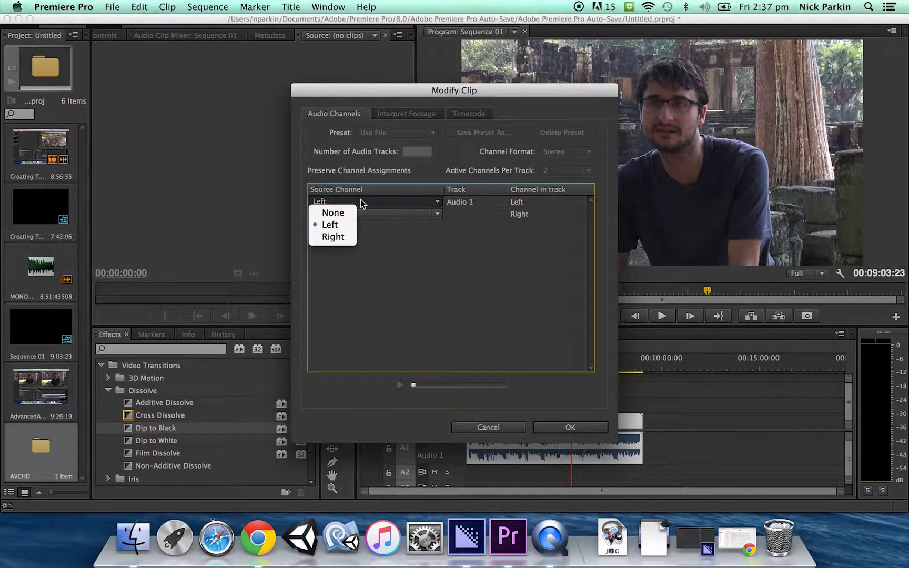
left_click(339, 236)
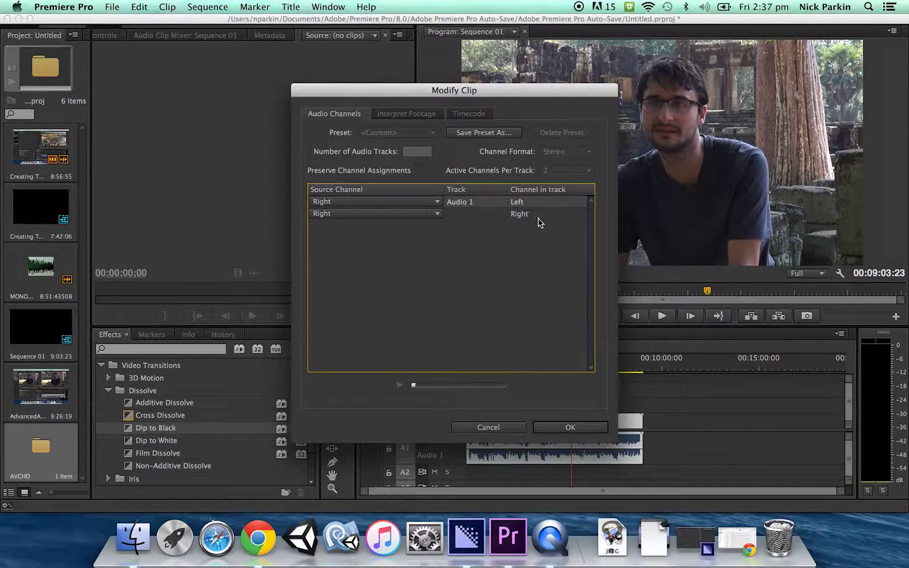
left_click(559, 424)
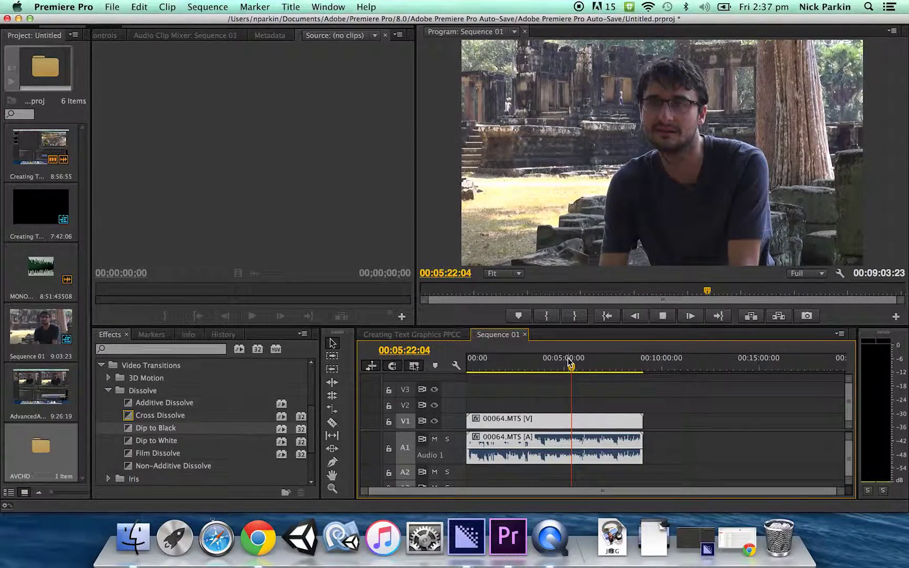
Step: Play the sequence twice to hear the interview with its Right-channel remapped audio
key("space")
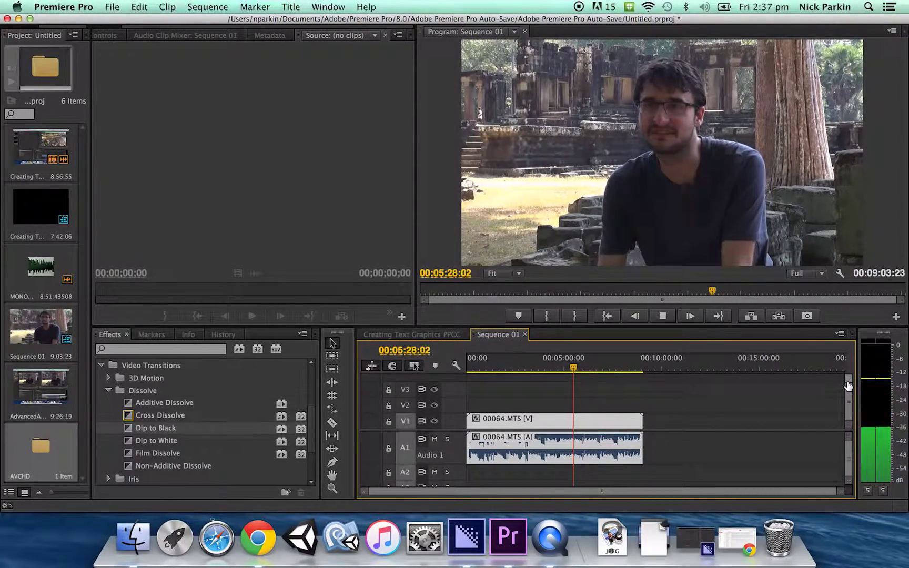
key("space")
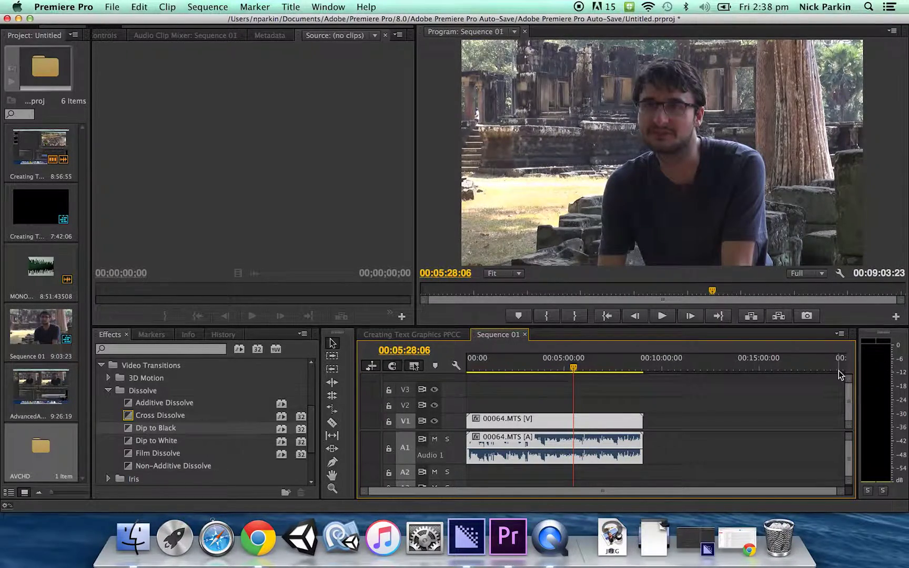
key("space")
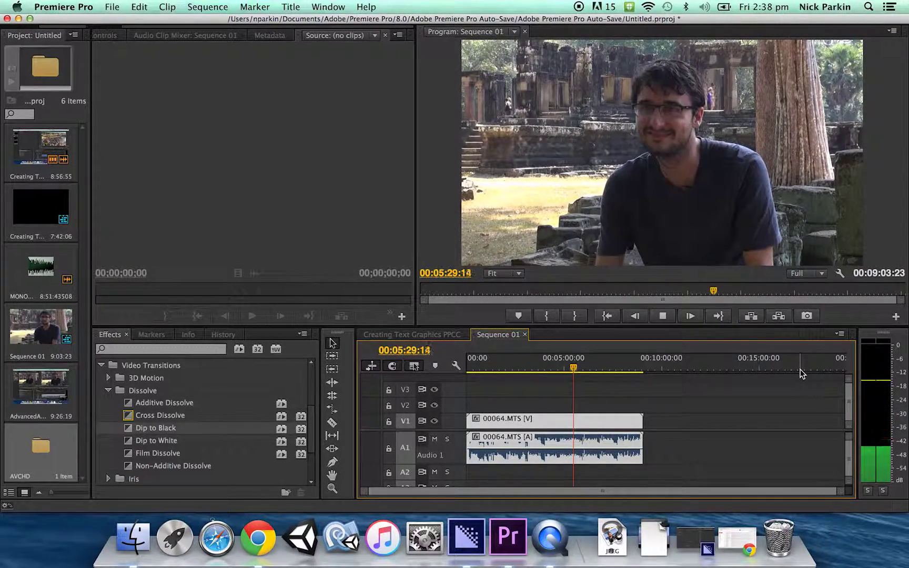
key("space")
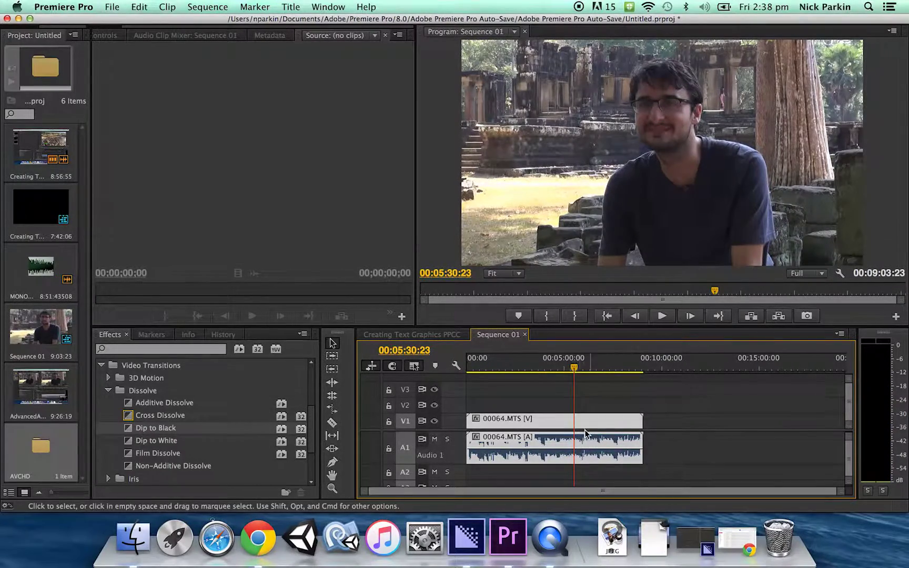
Step: Set both Source Channel dropdowns of the A1 clip's Audio Channels to Left
right_click(513, 439)
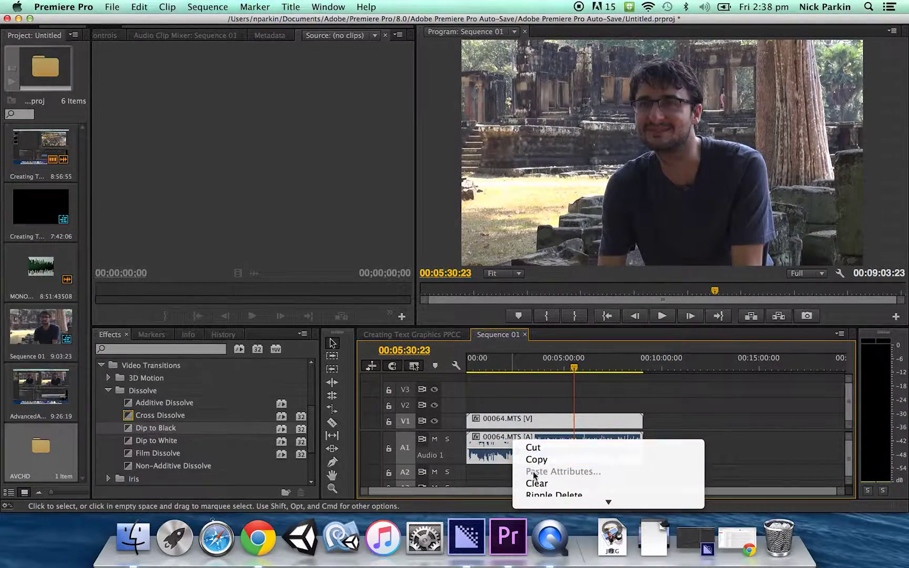
mouse_move(552, 500)
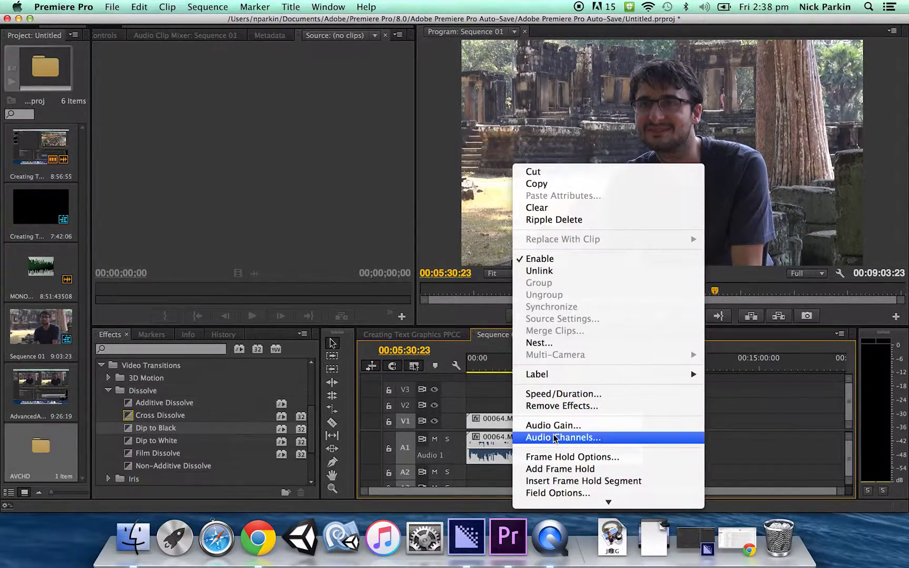
left_click(555, 438)
left_click(349, 204)
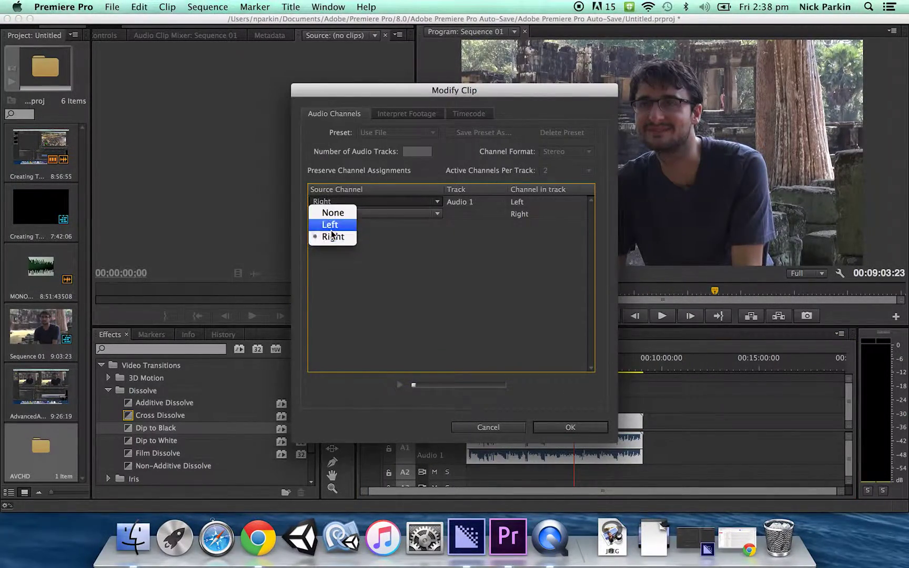
left_click(331, 224)
left_click(335, 213)
left_click(330, 236)
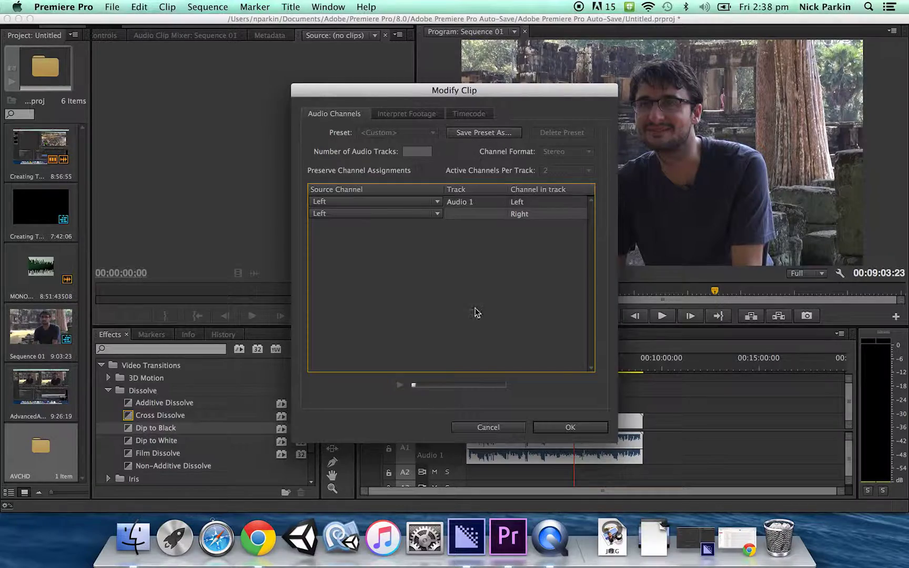
left_click(569, 427)
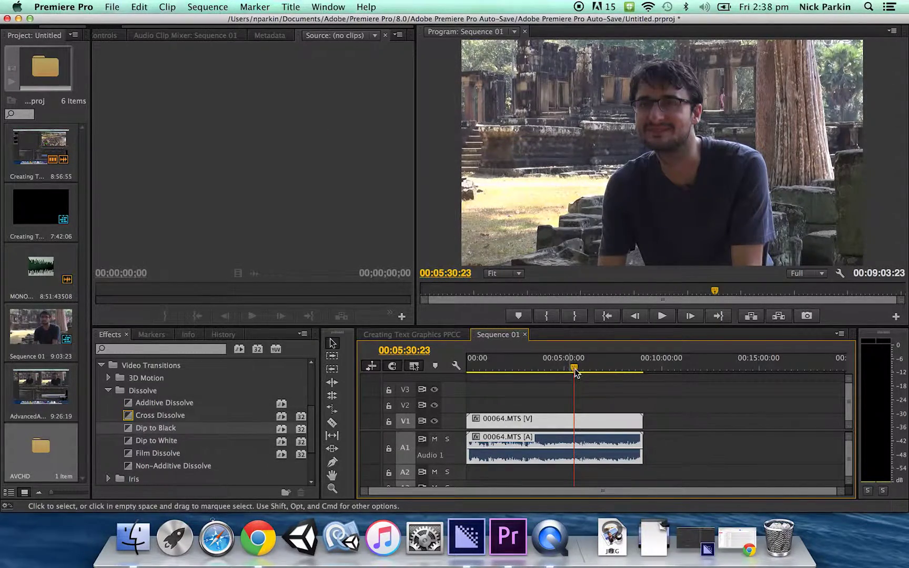
key("space")
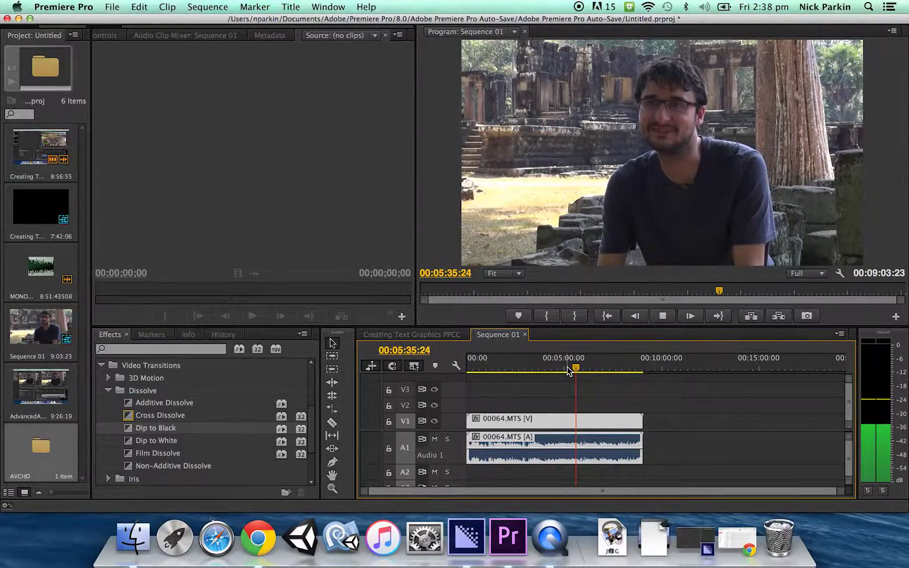
key("space")
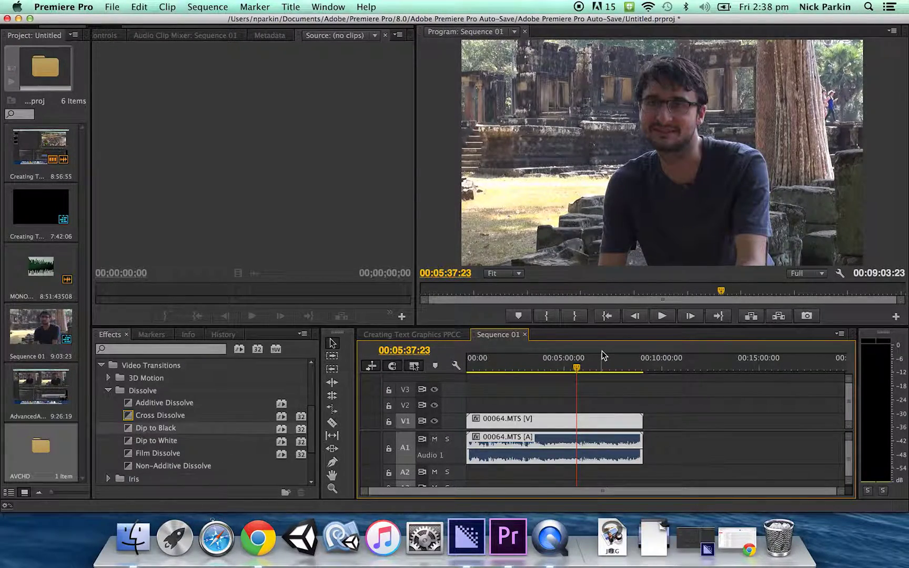
left_click(685, 193)
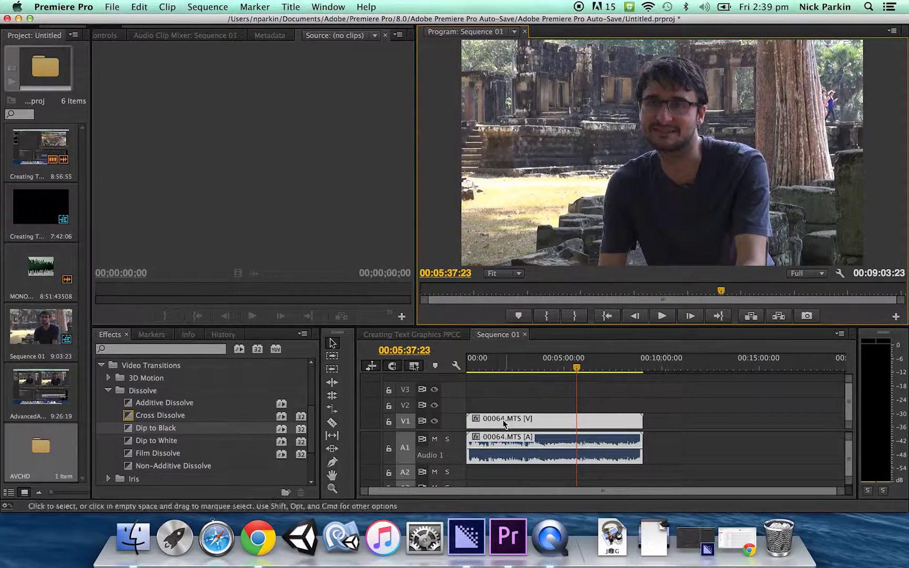
left_click(578, 443)
left_click(585, 409)
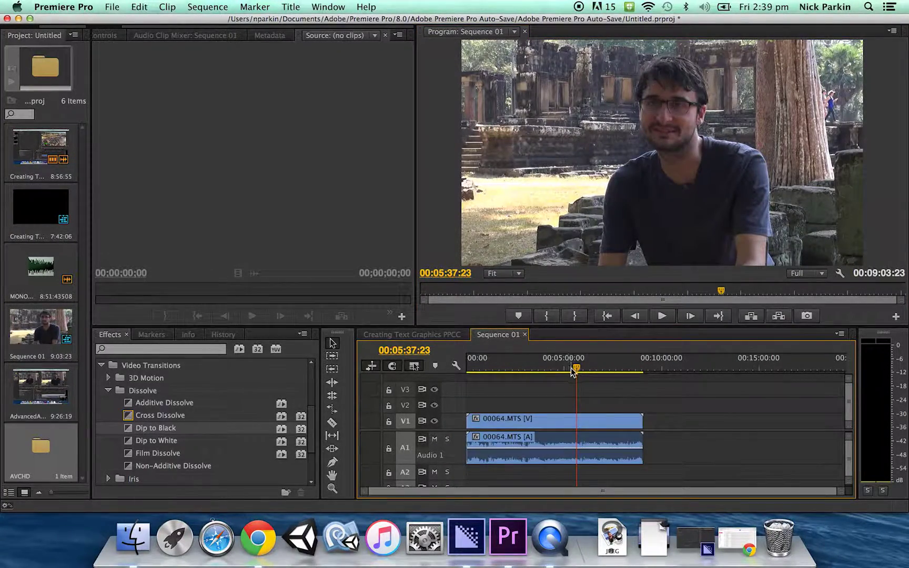
left_click(575, 368)
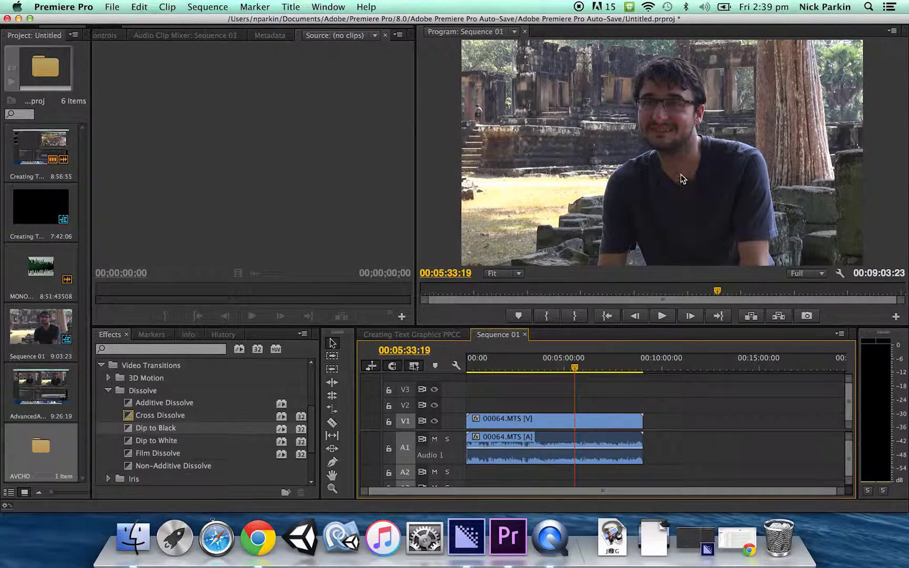
left_click(579, 427)
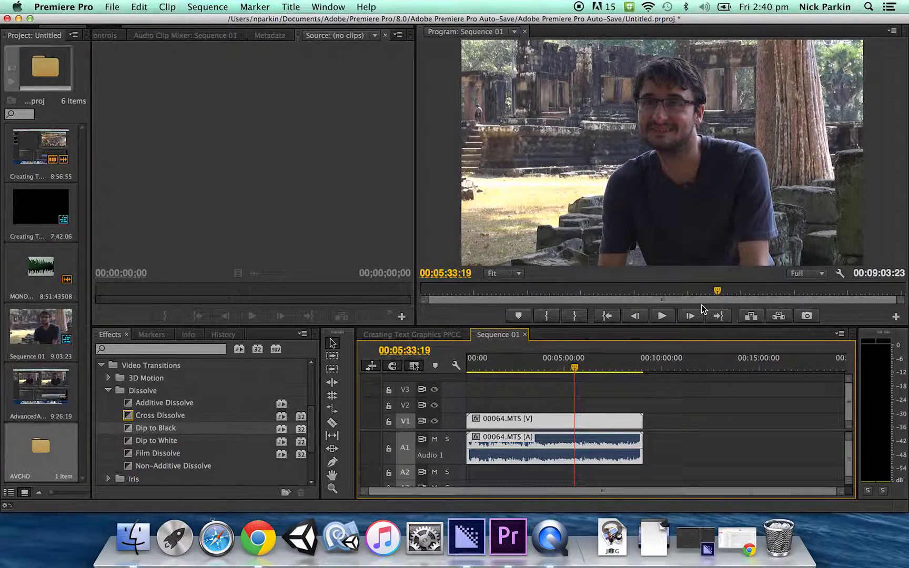
Step: Set the A1 clip's second Source Channel back to Right, restoring left-left, right-right stereo
right_click(599, 443)
mouse_move(621, 500)
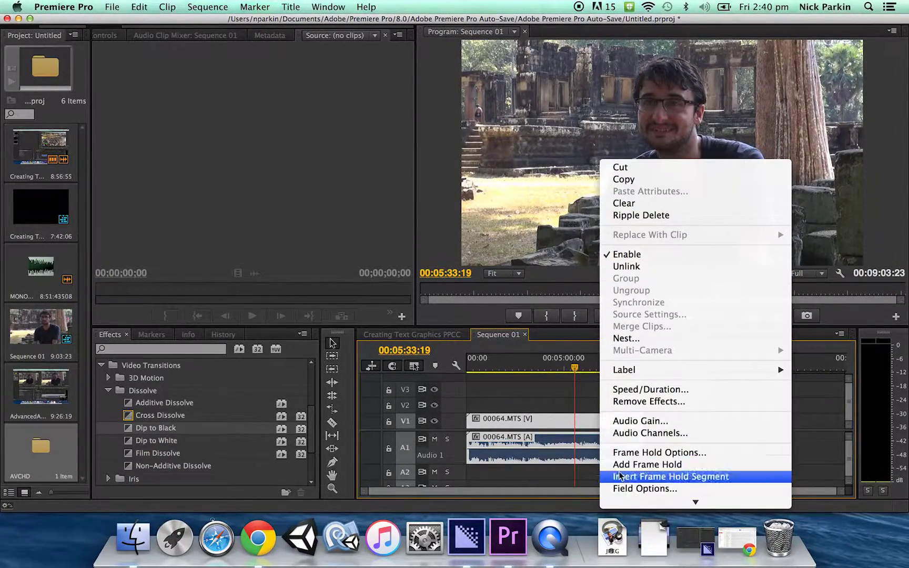
left_click(636, 434)
left_click(340, 216)
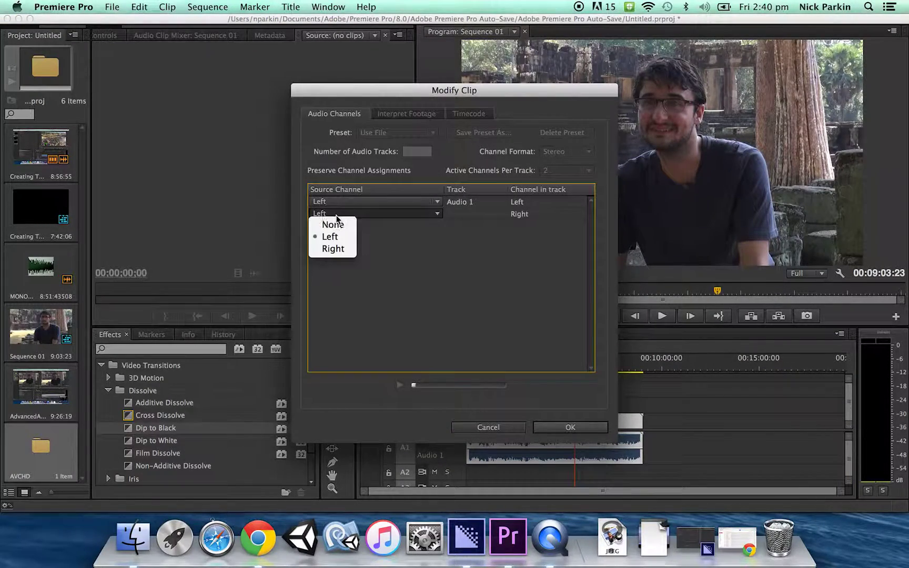
left_click(333, 252)
left_click(550, 423)
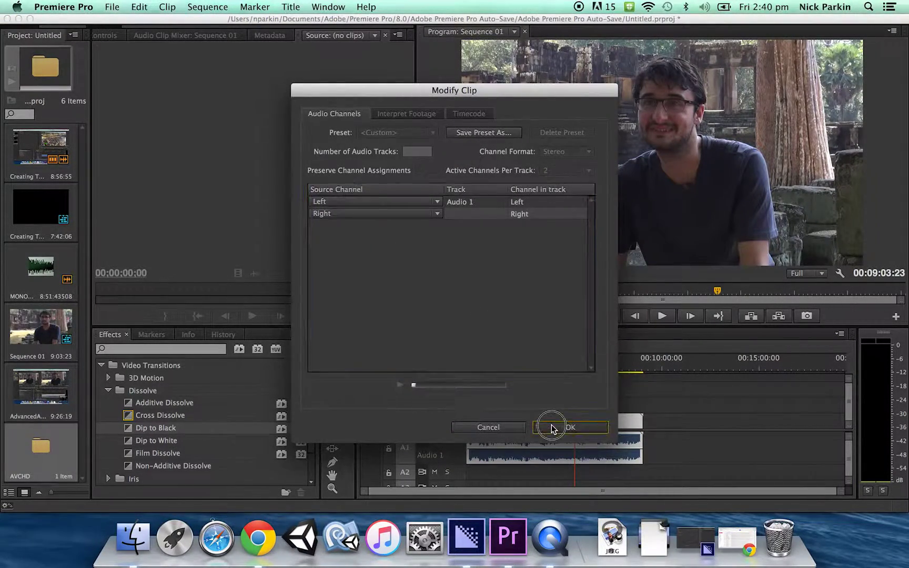
left_click(565, 430)
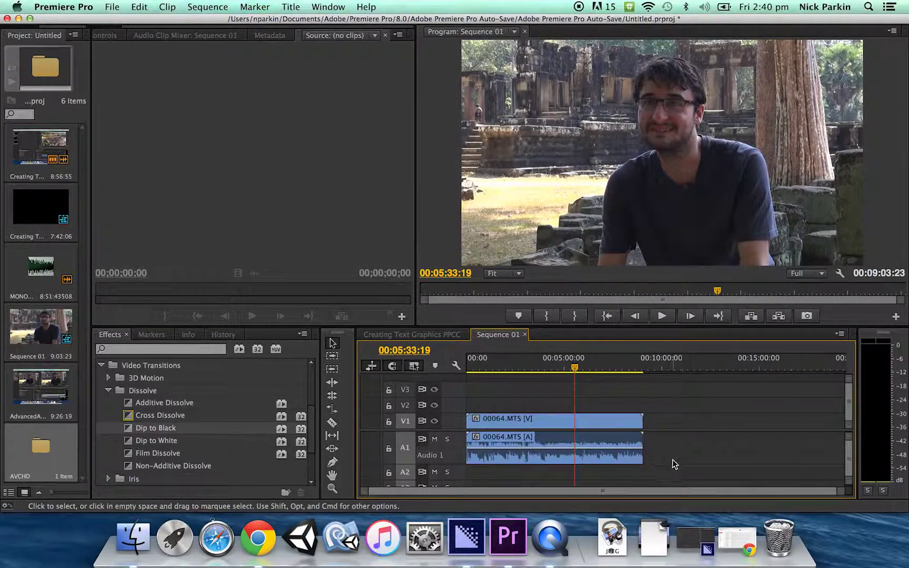
Step: Unlink the V1 video from its audio and check the A1 audio moves independently
right_click(555, 419)
mouse_move(596, 501)
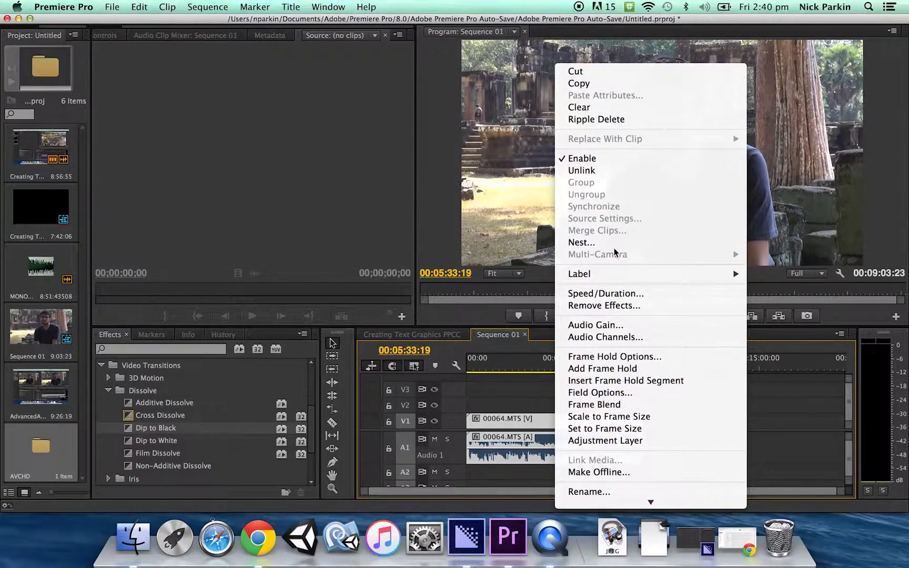
left_click(591, 174)
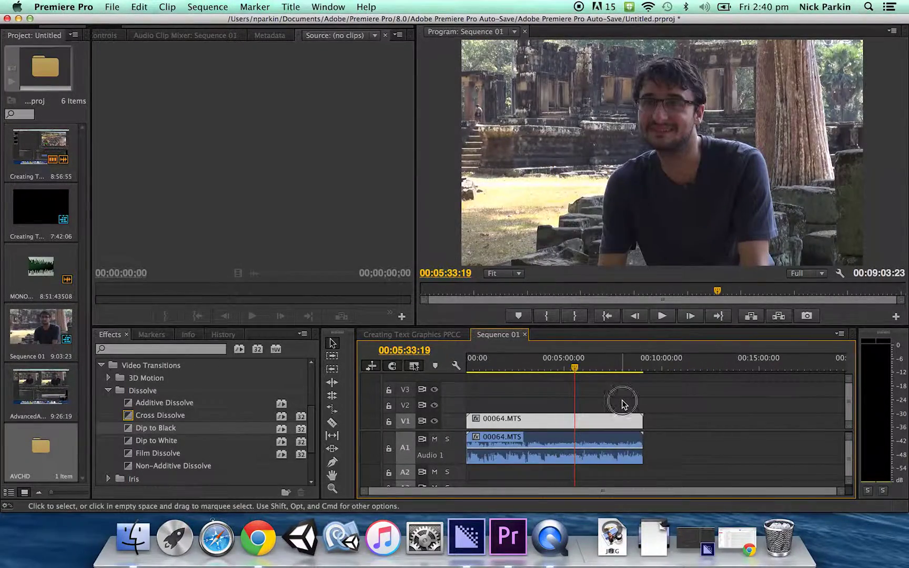
left_click(623, 400)
left_click(609, 442)
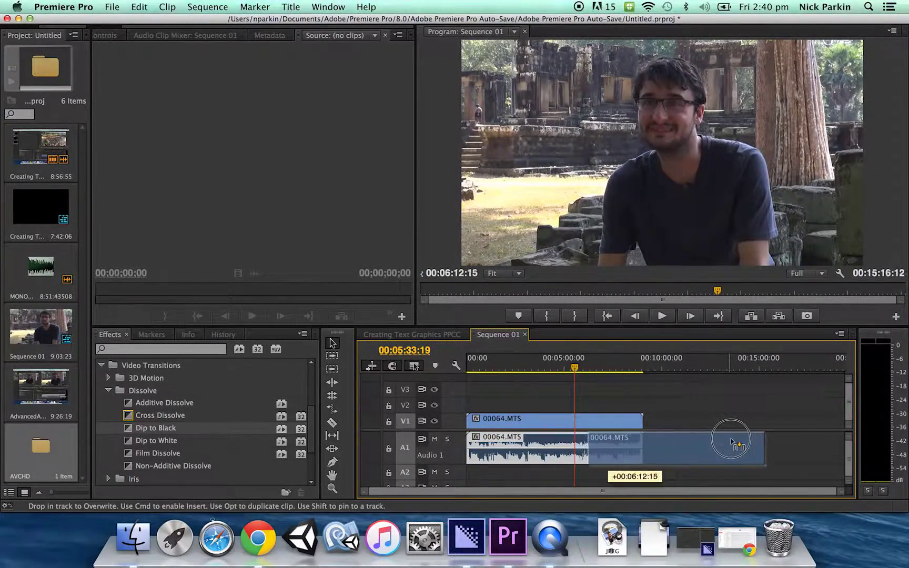
left_click_drag(731, 440, 562, 445)
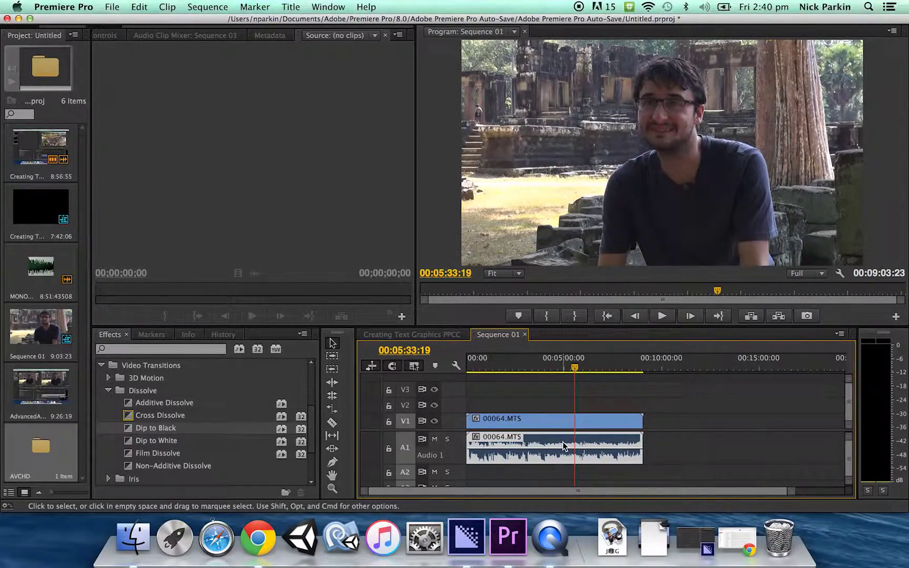
Step: Copy the 00064.MTS audio, paste it at 00:10:09:08, and move the copy to A2's start
right_click(564, 446)
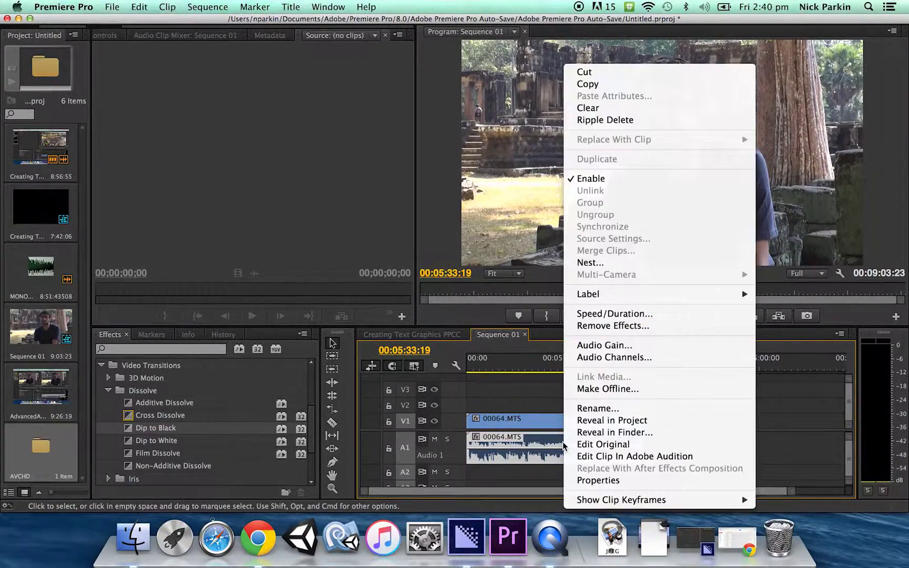
left_click(589, 84)
left_click(665, 363)
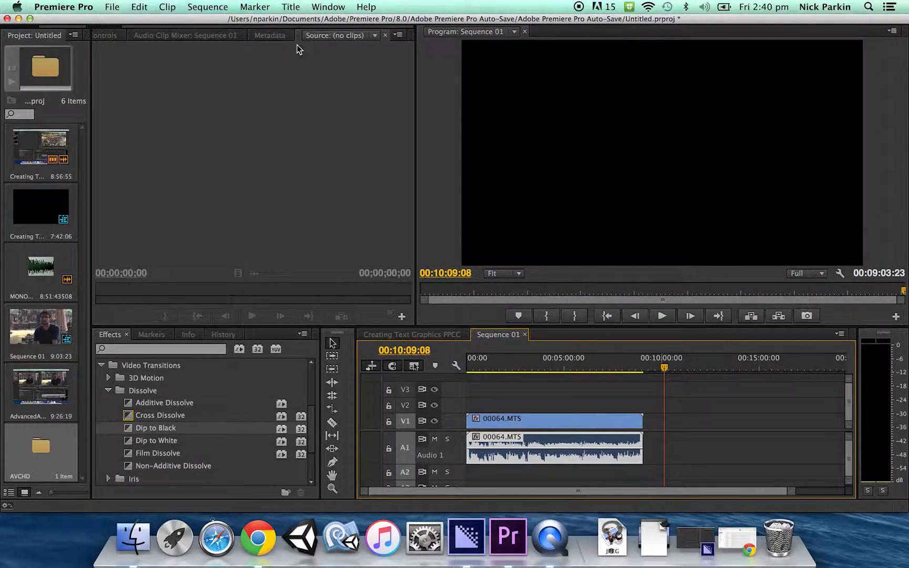
left_click(143, 6)
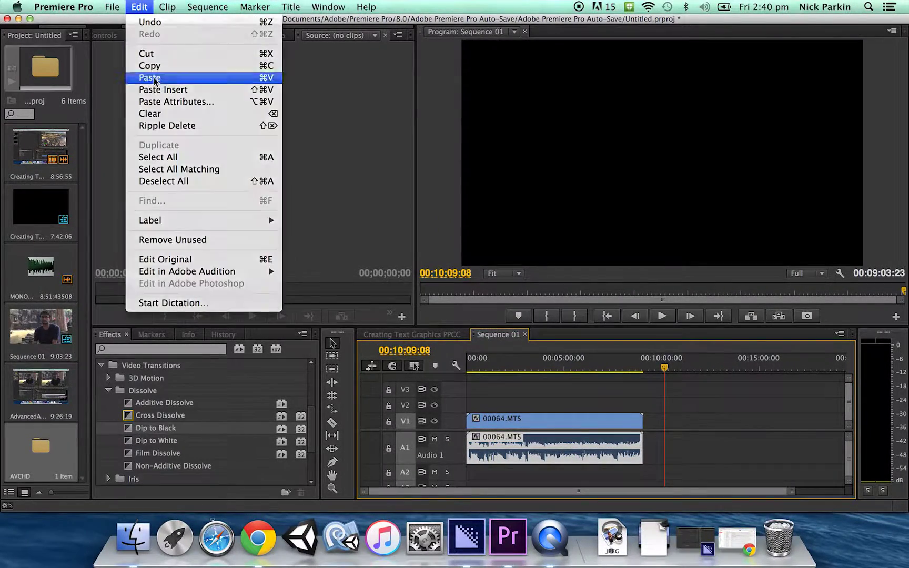
left_click(152, 79)
left_click(676, 441)
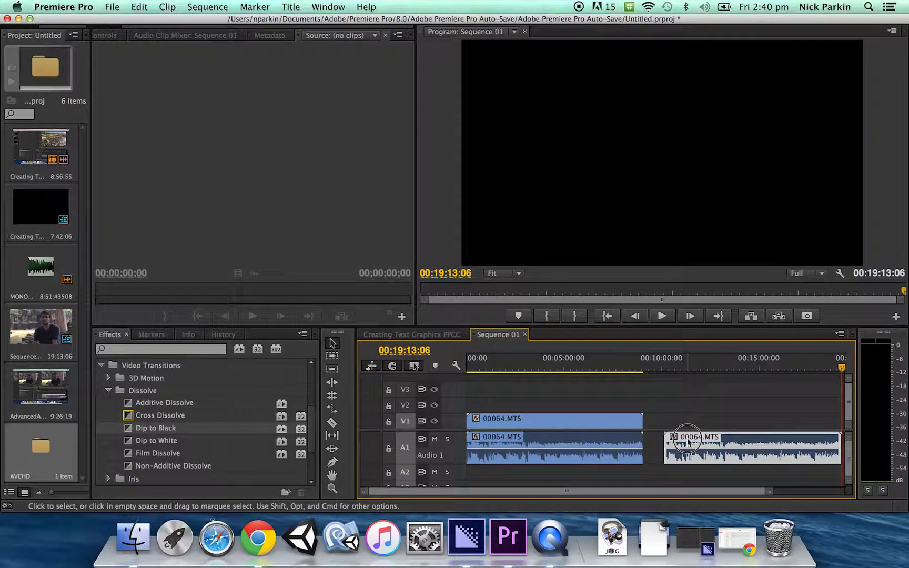
left_click_drag(687, 441, 470, 477)
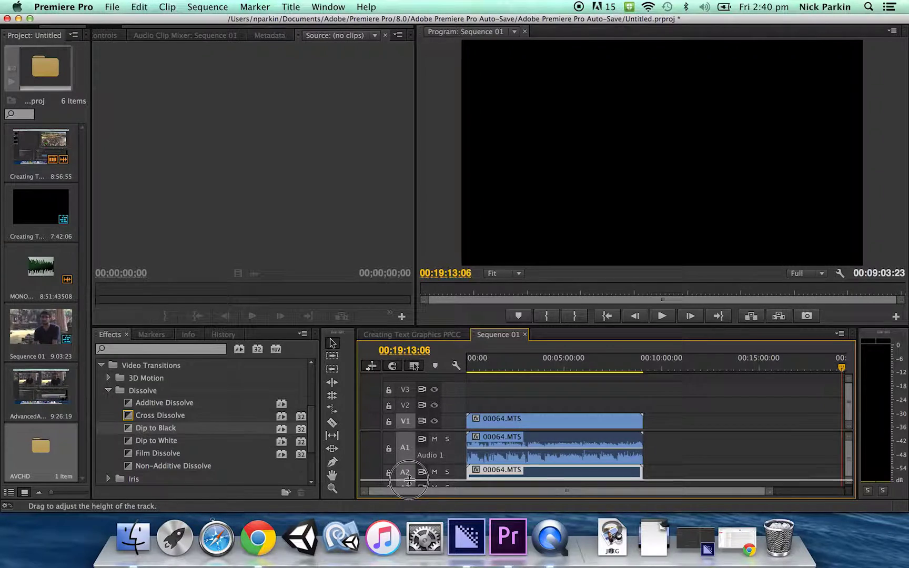
Step: Enlarge the A2 track to show the copy's waveform and compare the A1 and A2 clips
left_click_drag(407, 491, 407, 490)
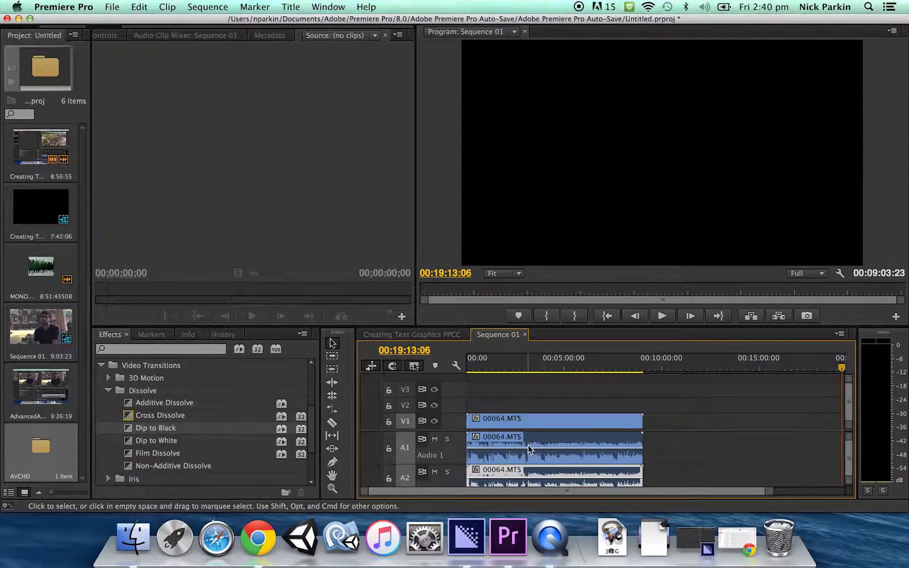
left_click(539, 453)
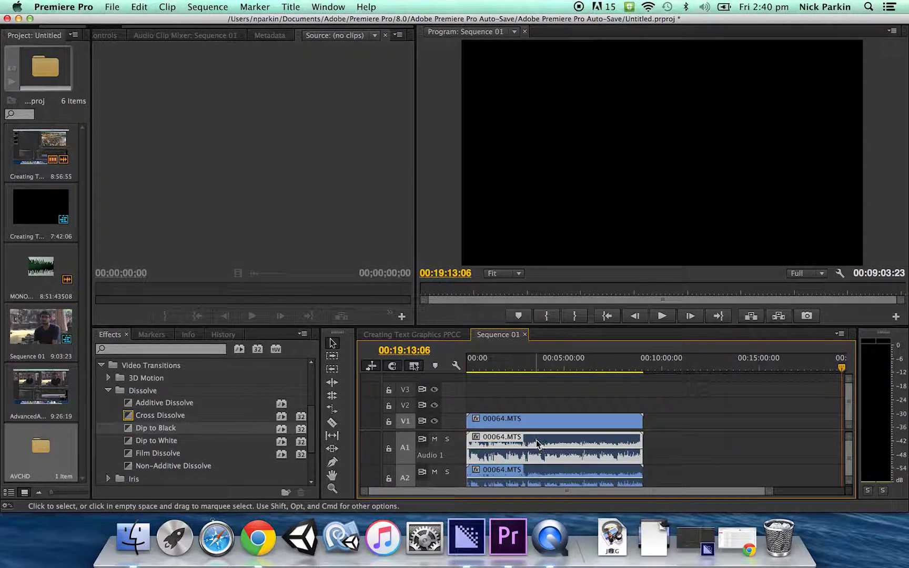
left_click(535, 476)
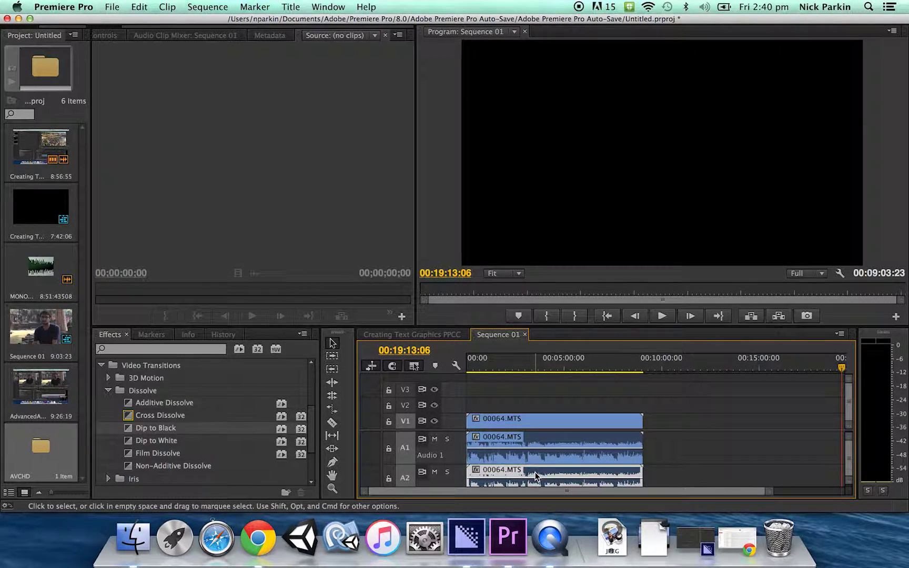
left_click(537, 439)
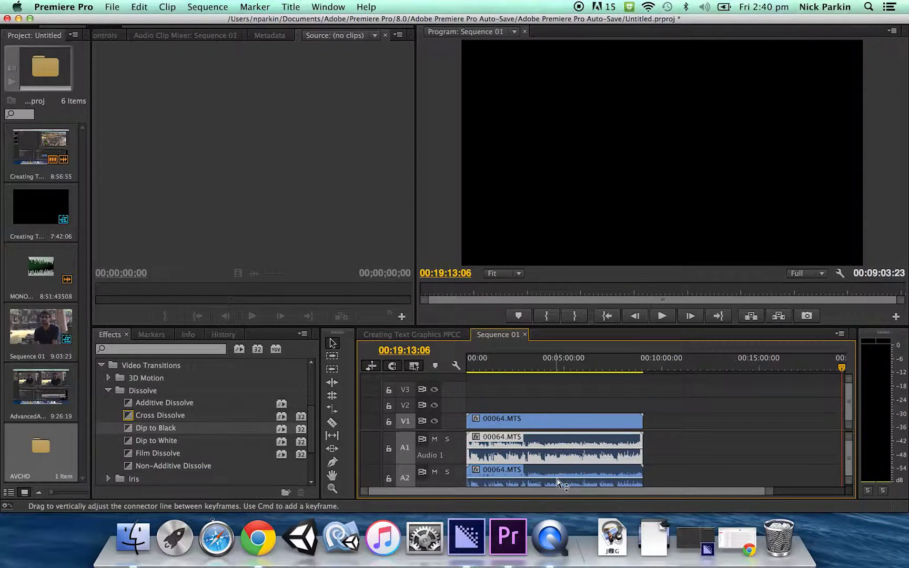
left_click(559, 482)
left_click(542, 442)
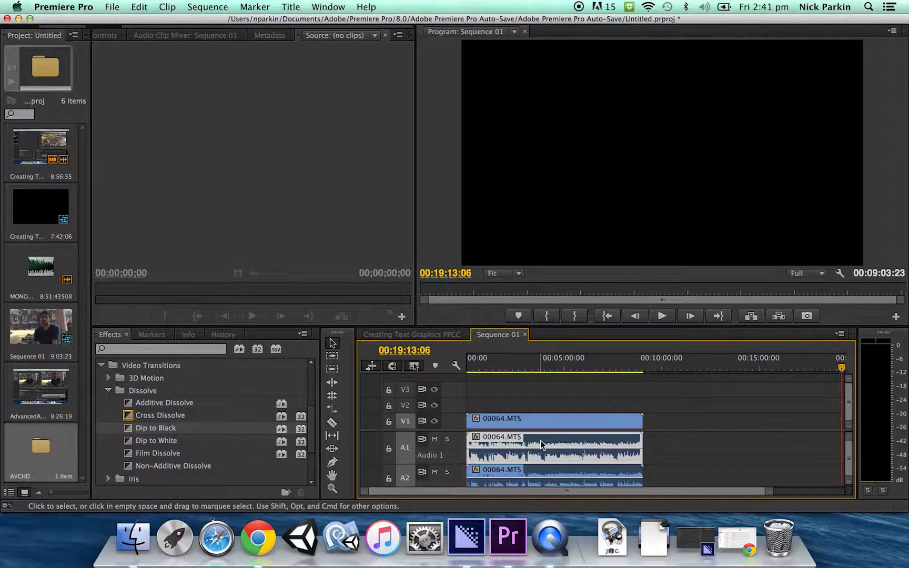
Step: Map both Audio Channels of the A1 clip to the Left source
right_click(540, 441)
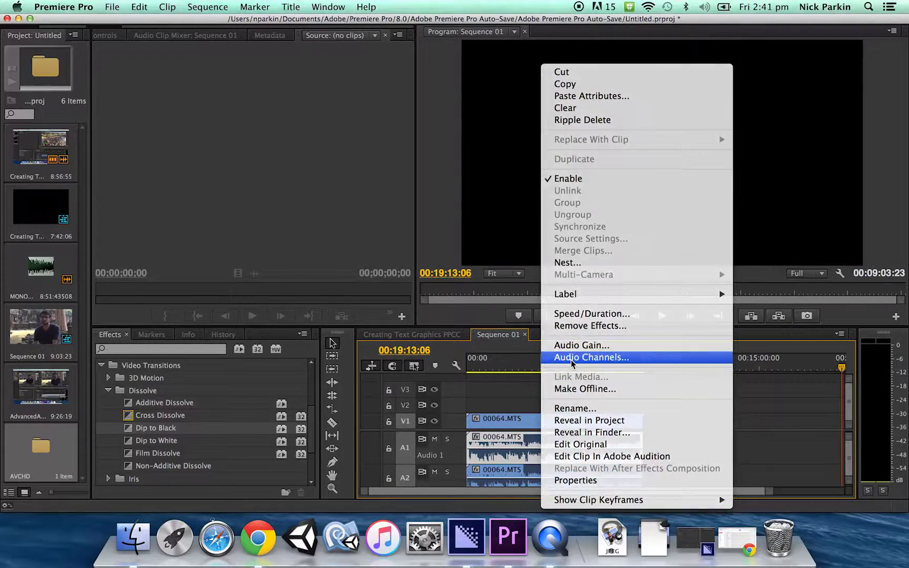
left_click(571, 358)
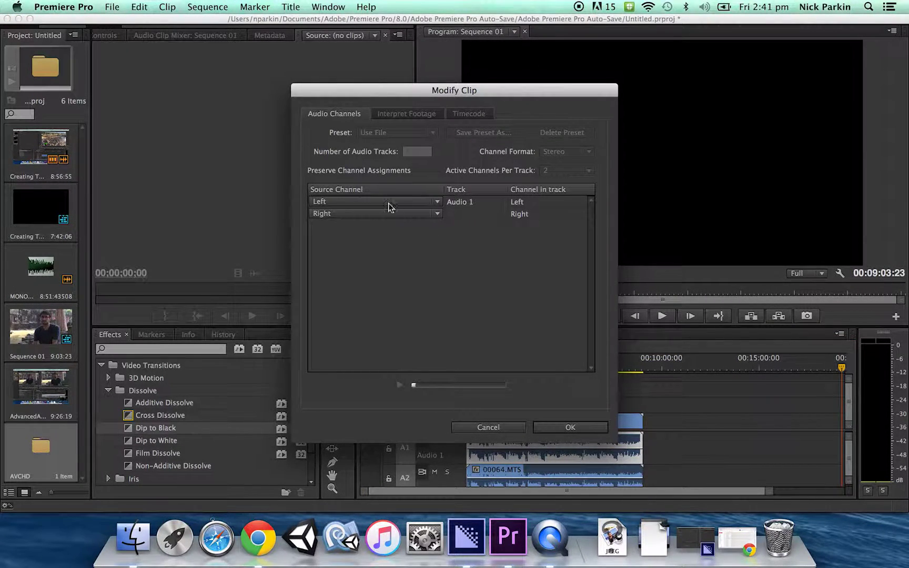
left_click(372, 213)
left_click(329, 238)
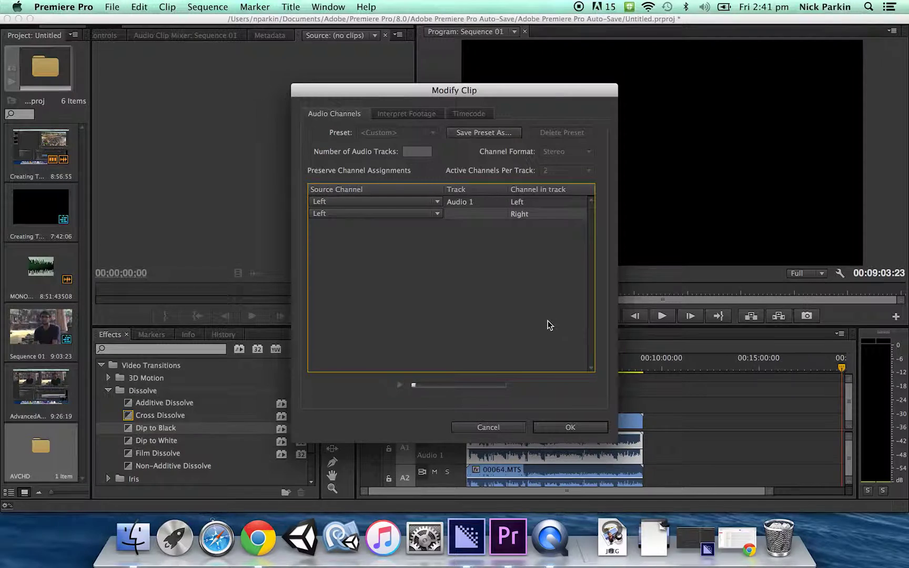
left_click(571, 427)
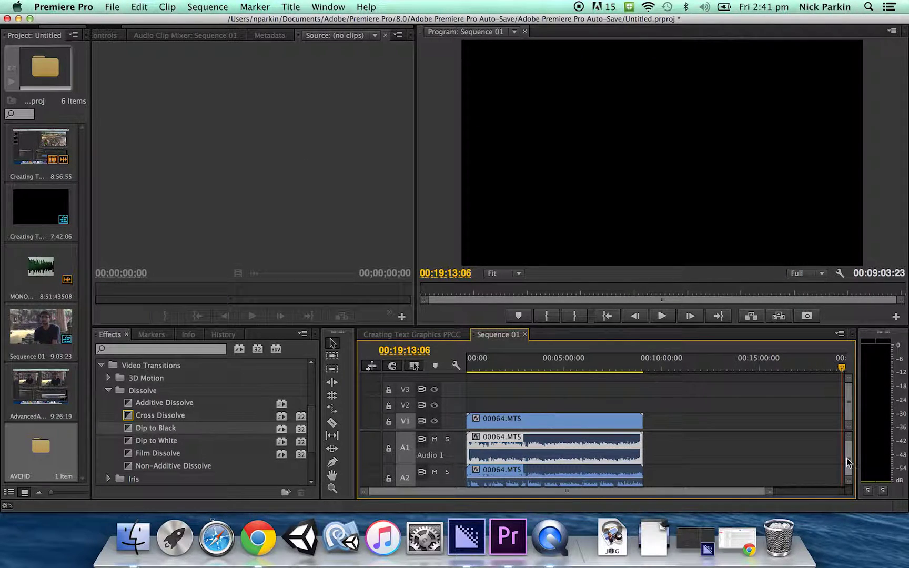
left_click_drag(847, 459, 853, 459)
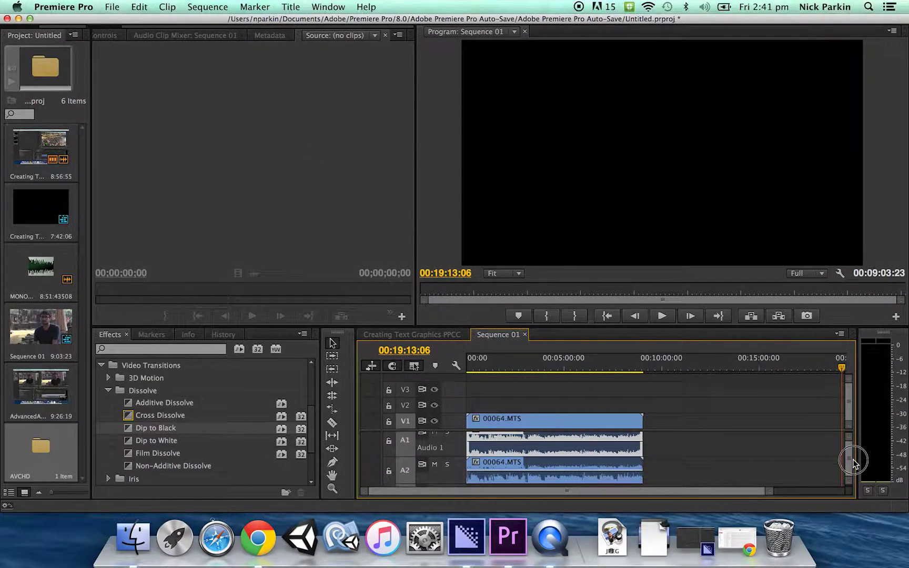
Step: Map both Audio Channels of the A2 copy to the Right source
right_click(552, 475)
left_click(580, 362)
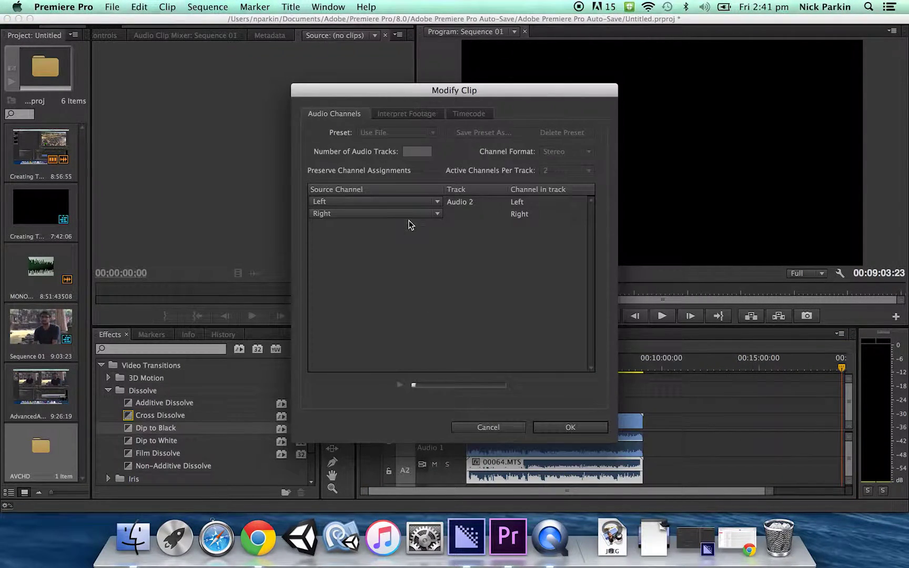
left_click(376, 201)
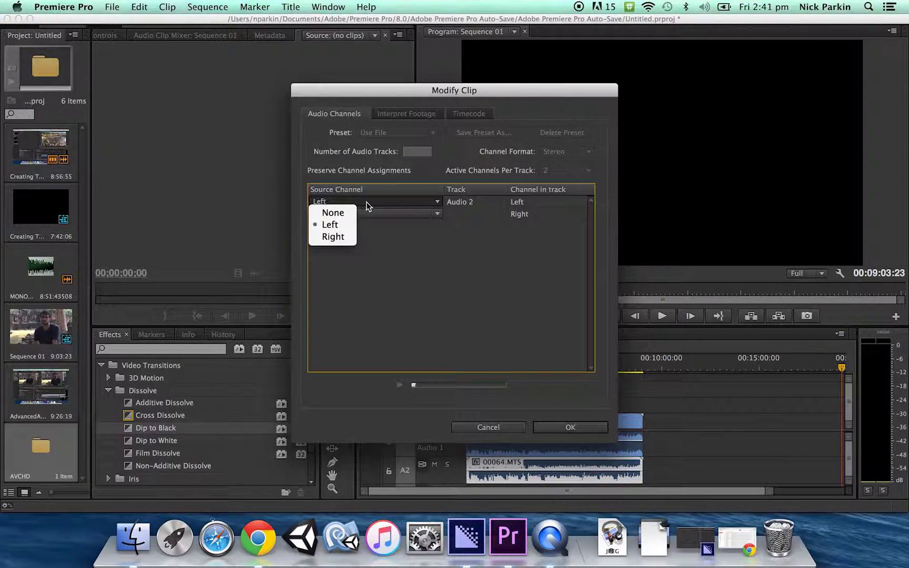
left_click(336, 237)
left_click(557, 428)
left_click(557, 442)
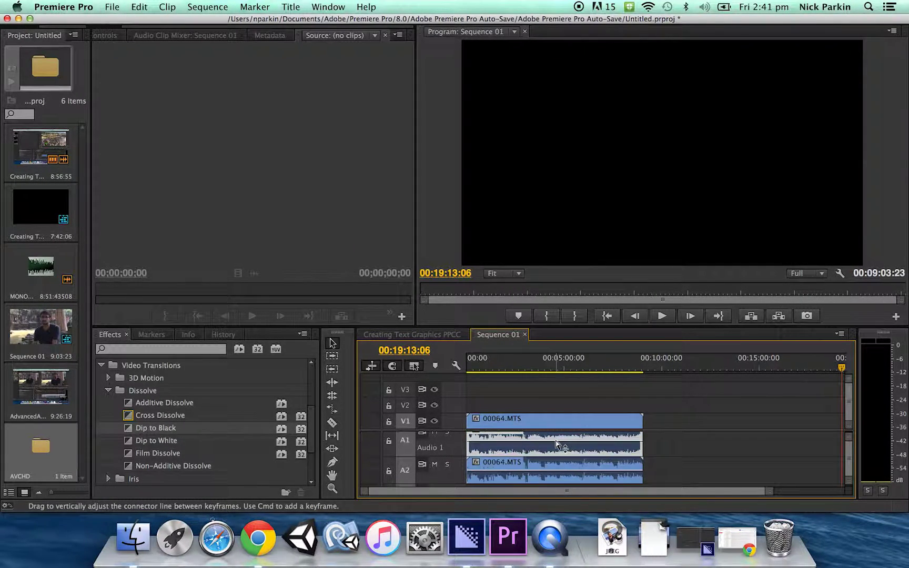
Step: Raise the A1 clip's volume rubber band and set the A2 clip's level to 1.86 dB
left_click_drag(549, 444, 550, 435)
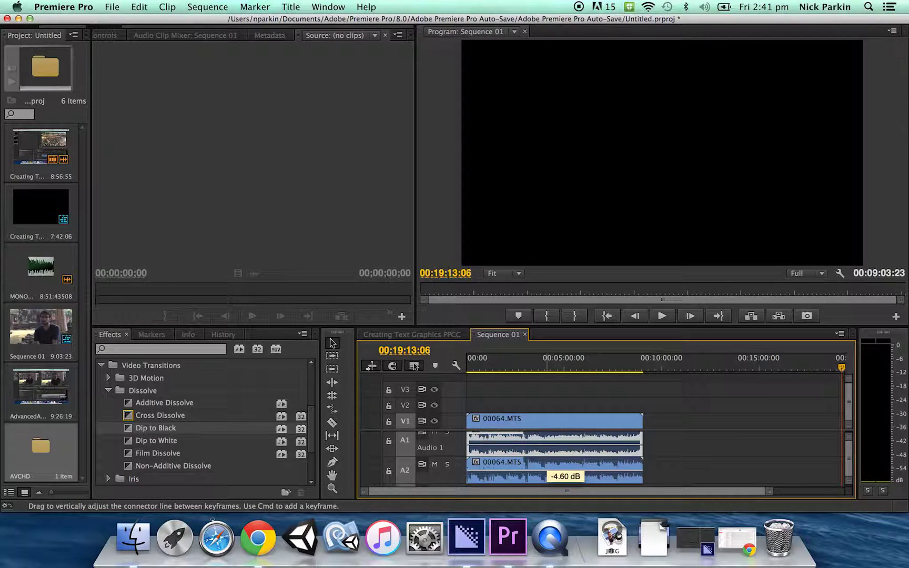
mouse_move(543, 477)
left_mouse_down()
mouse_move(561, 463)
mouse_move(549, 452)
mouse_move(548, 482)
left_mouse_up()
left_click(546, 448)
left_click(549, 465)
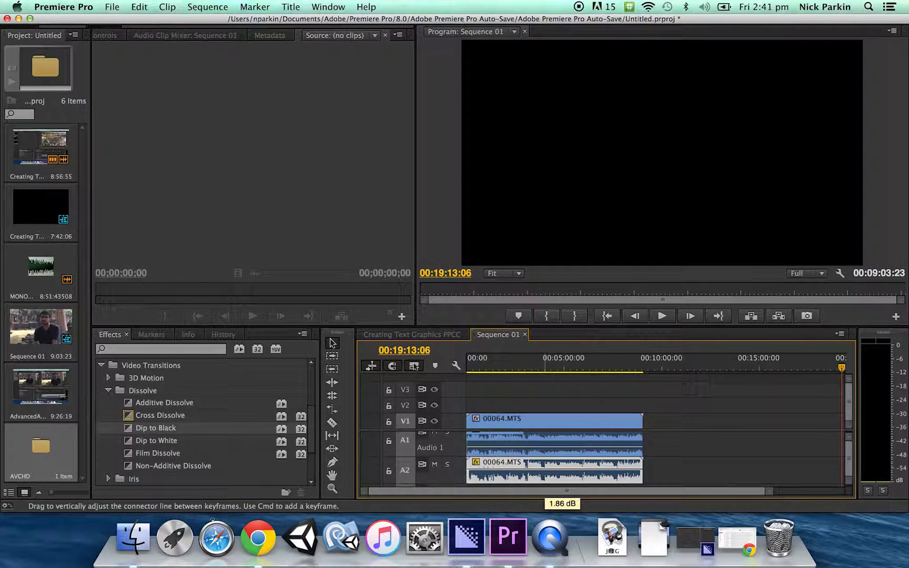
scroll(700, 452, "up", 1)
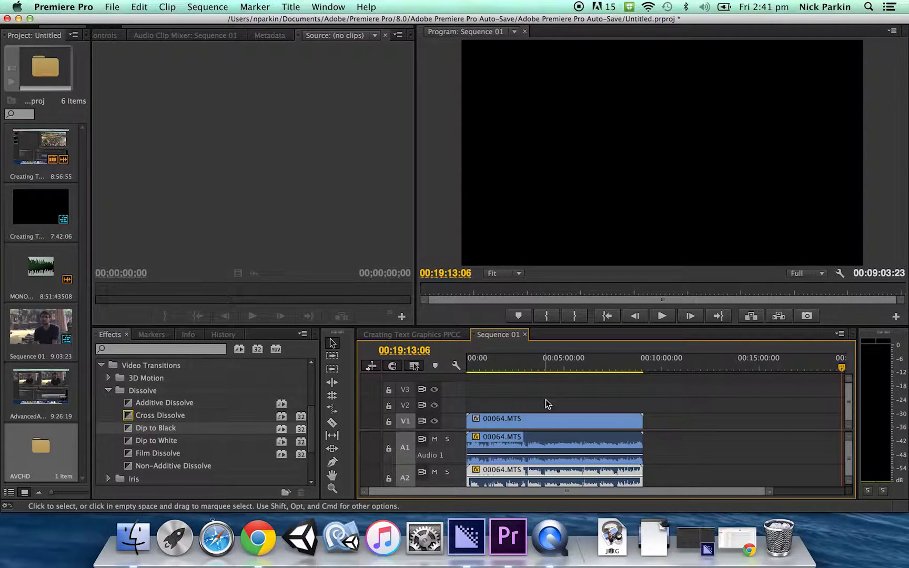
Step: Play from about 00:03:00 to 00:03:28 to check the balance between A1 and A2
left_click(525, 363)
key("space")
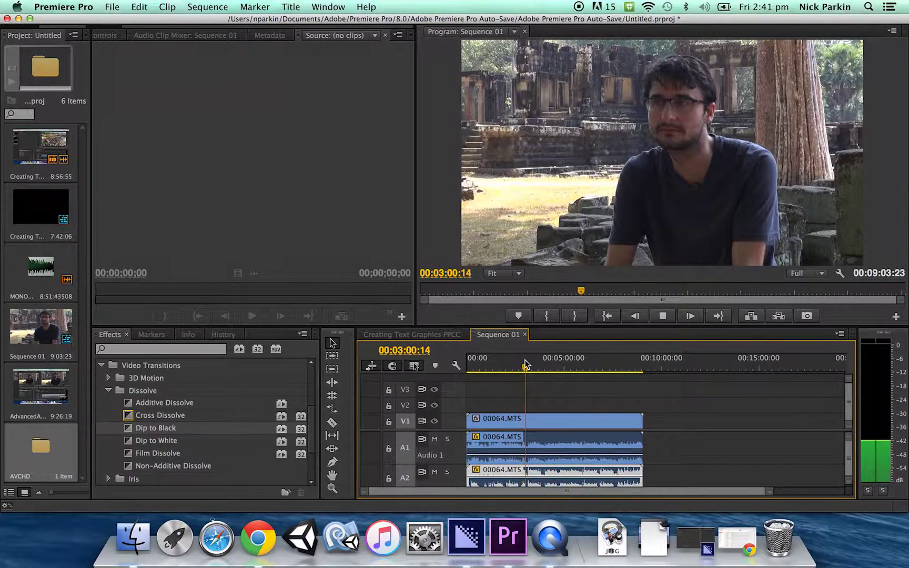
left_click(528, 363)
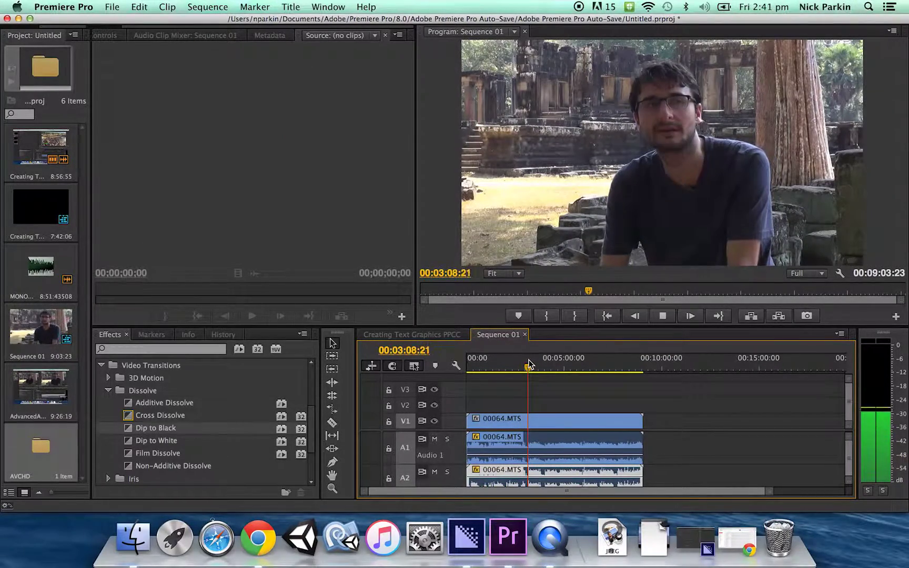
left_click(535, 368)
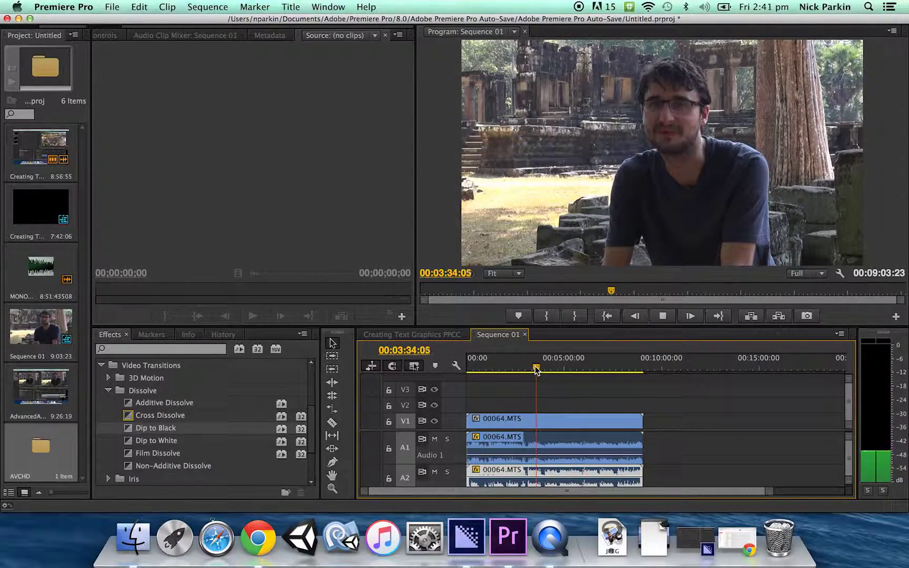
key("space")
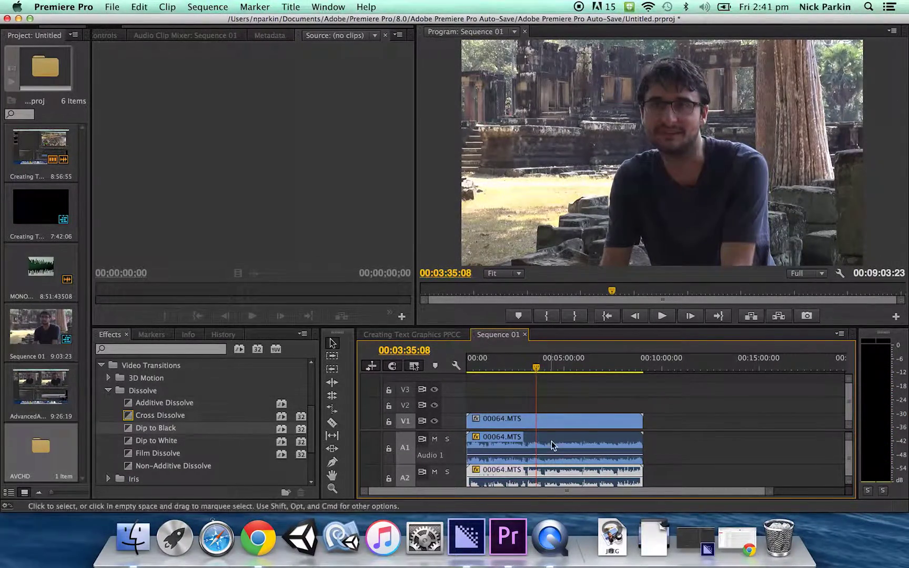
left_click(549, 455)
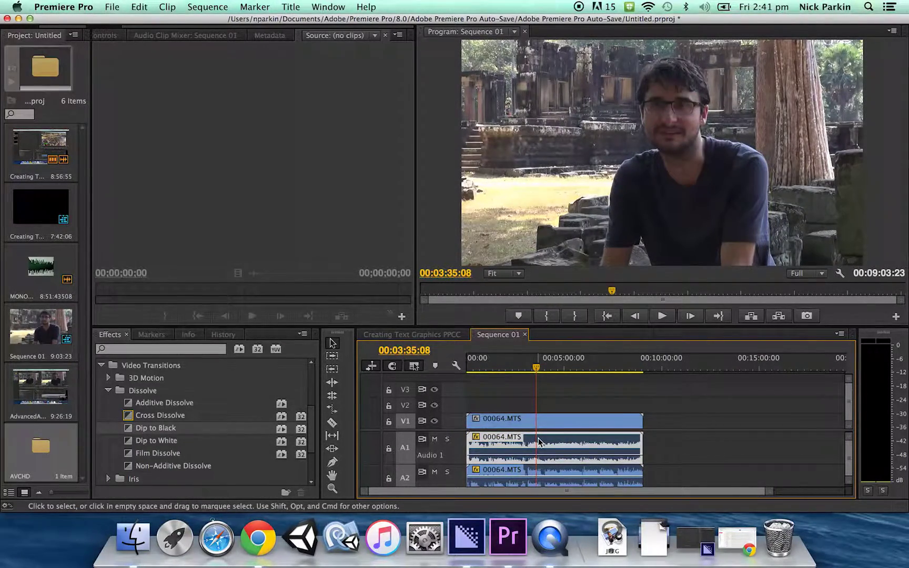
left_click(537, 479)
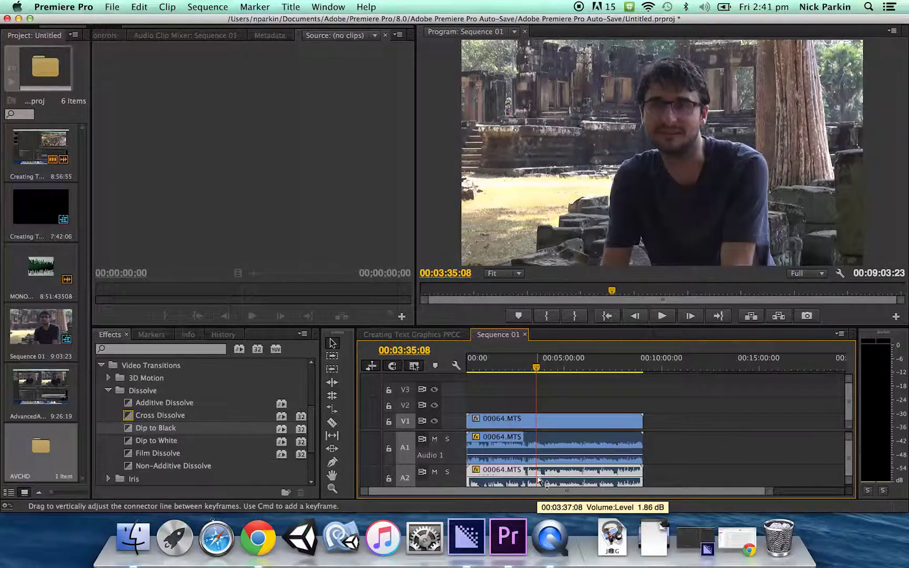
left_click(537, 452)
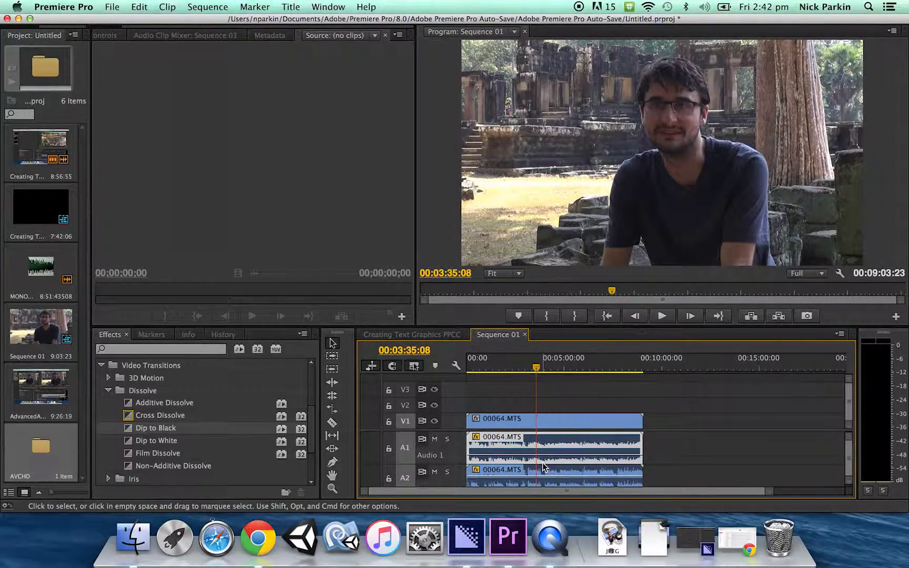
left_click(675, 434)
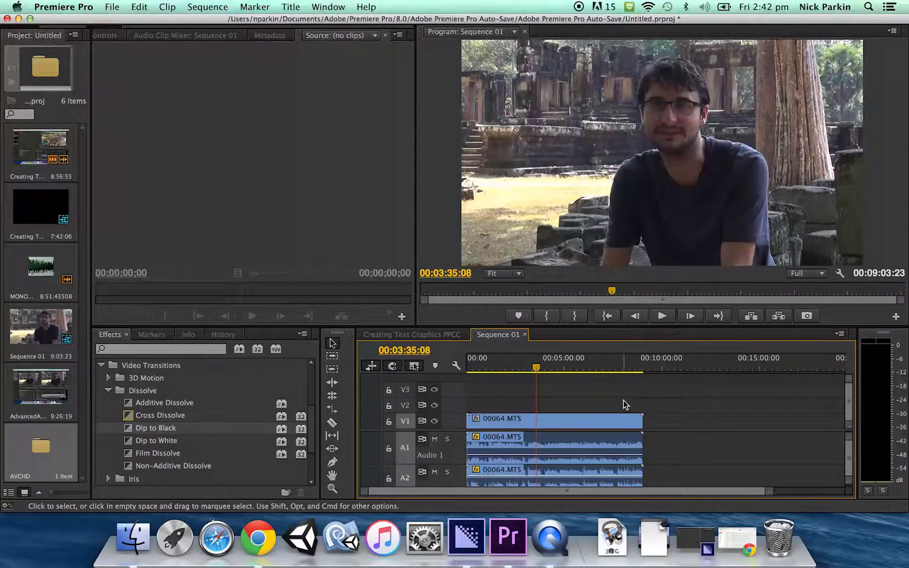
Step: Check sync by playback near 00:05:40, then slide the V1 video back to start at 00:00
left_click_drag(612, 423, 652, 421)
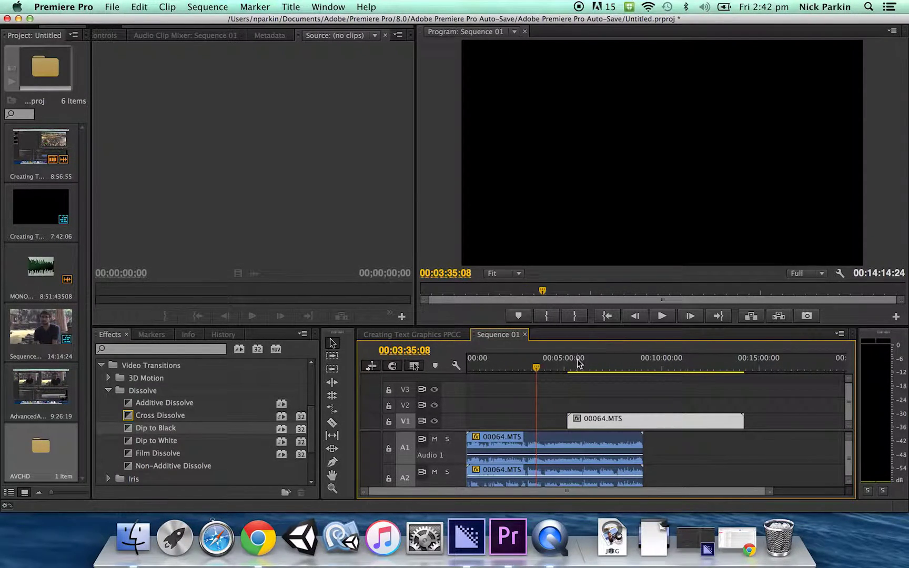
left_click(577, 363)
key("space")
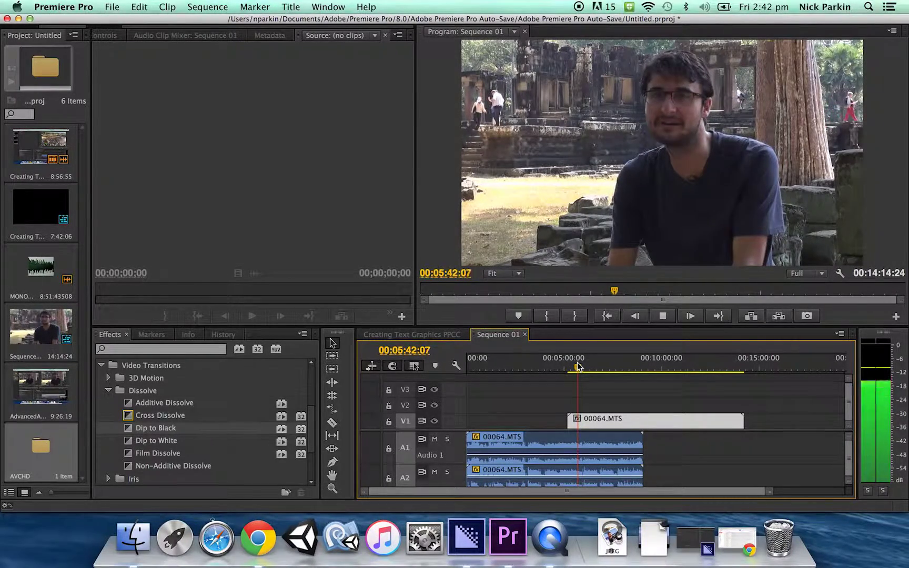
key("space")
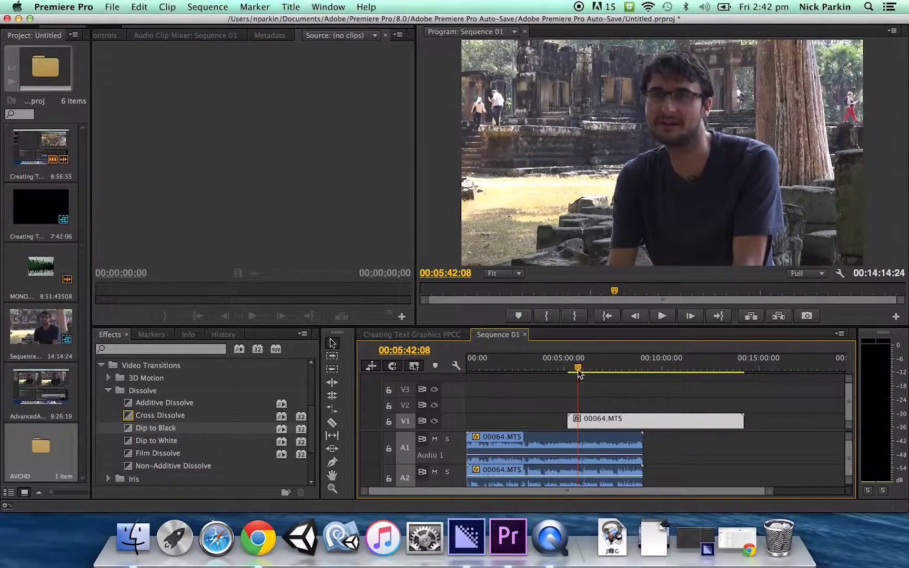
left_click(593, 442)
left_click(595, 425)
left_click_drag(605, 424, 497, 422)
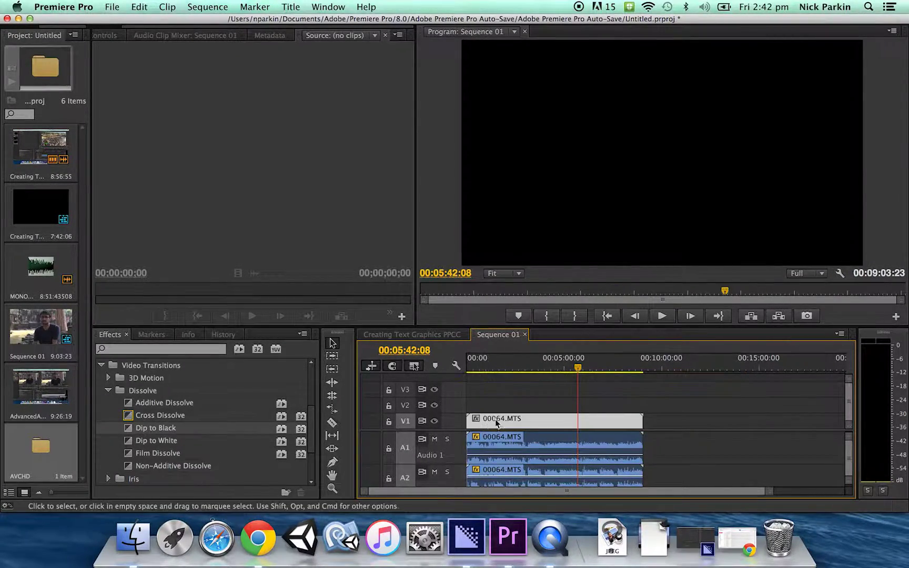
Step: Link the 00064.MTS video with the A1 and A2 audio clips and confirm they move together
left_click(534, 395)
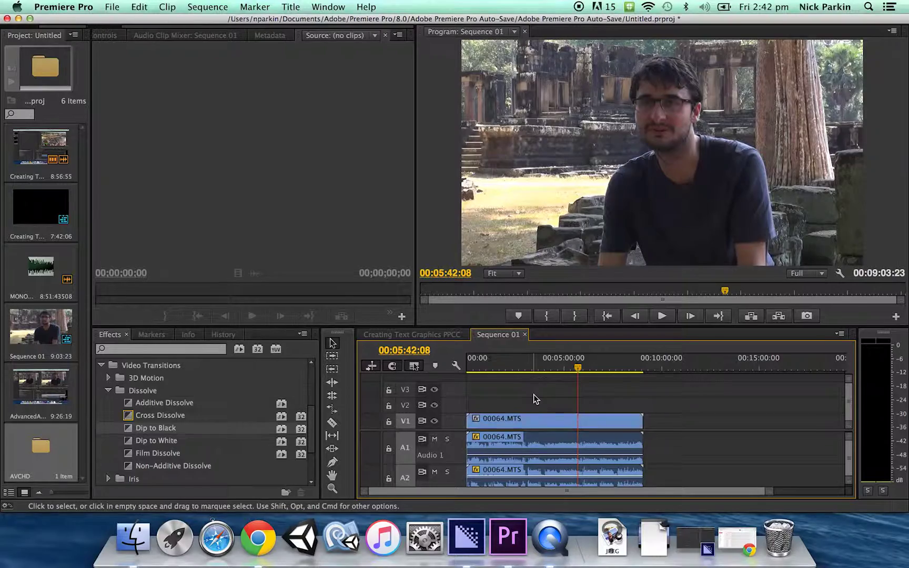
left_click(534, 449)
left_click(533, 422)
left_click(529, 477)
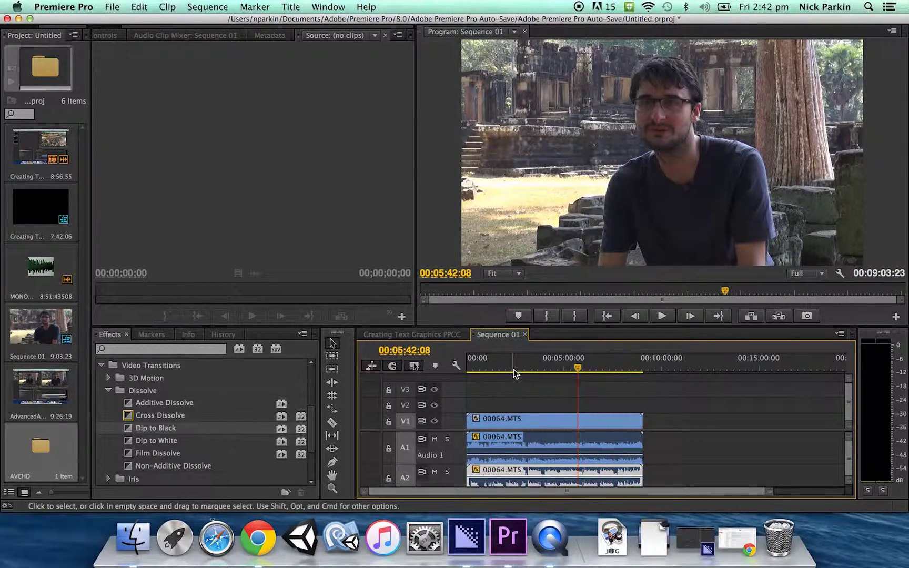
left_click_drag(504, 387, 561, 492)
left_click(534, 389)
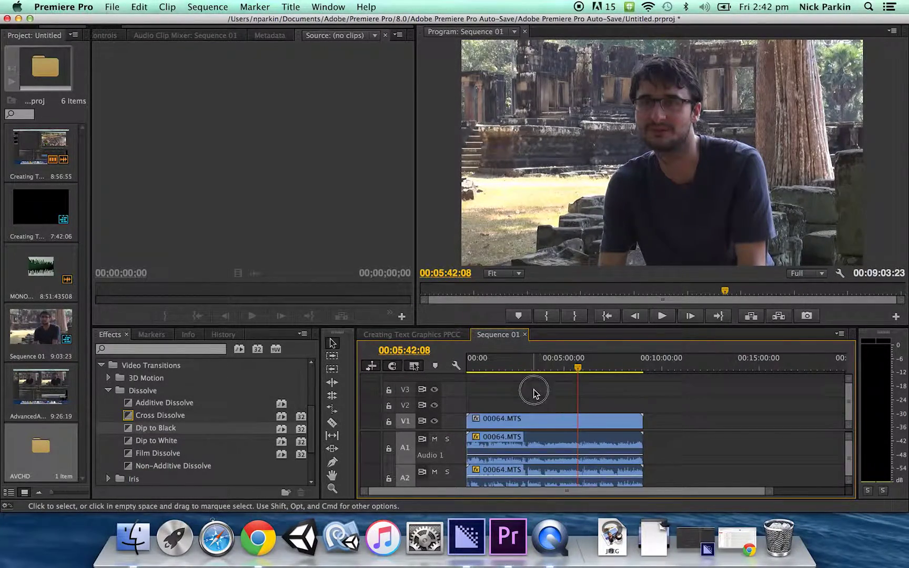
left_click_drag(534, 389, 559, 426)
right_click(550, 422)
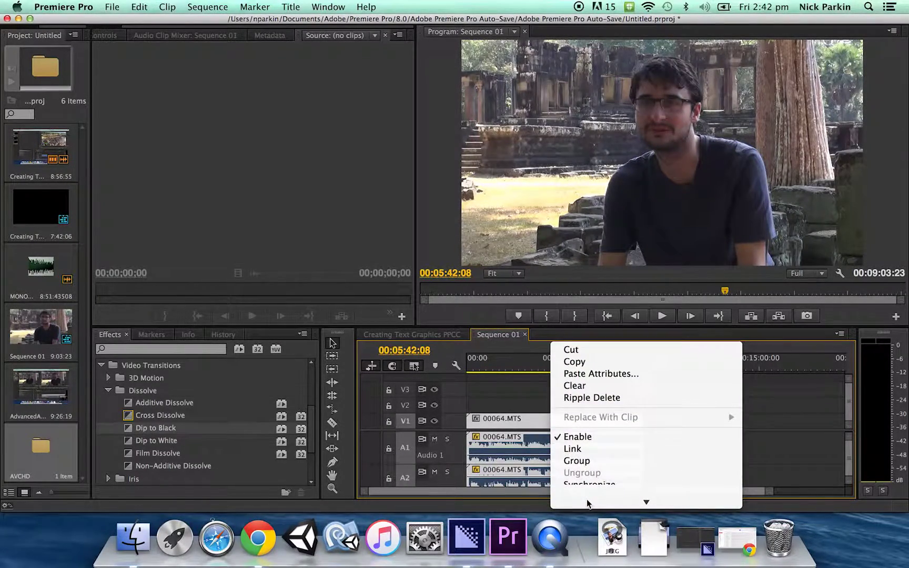
left_click(573, 436)
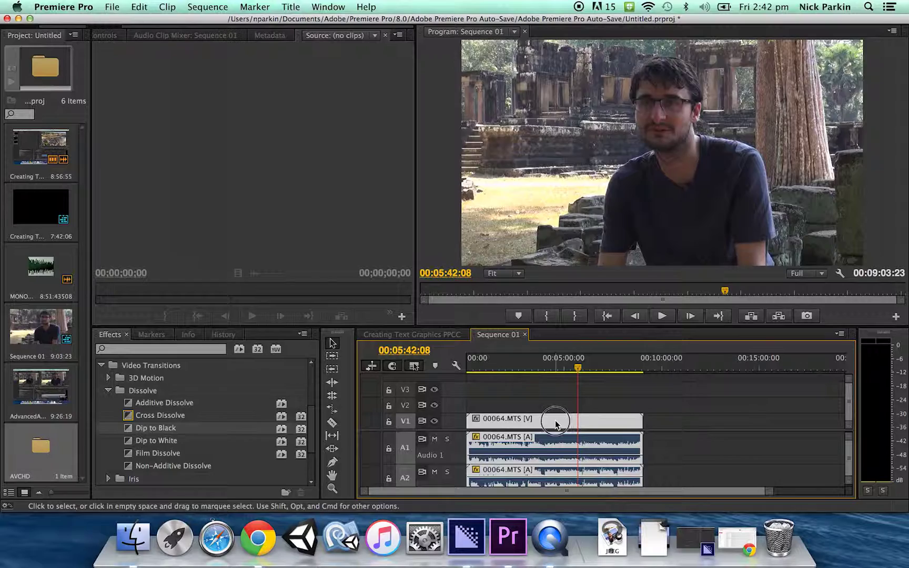
left_click_drag(556, 424, 495, 426)
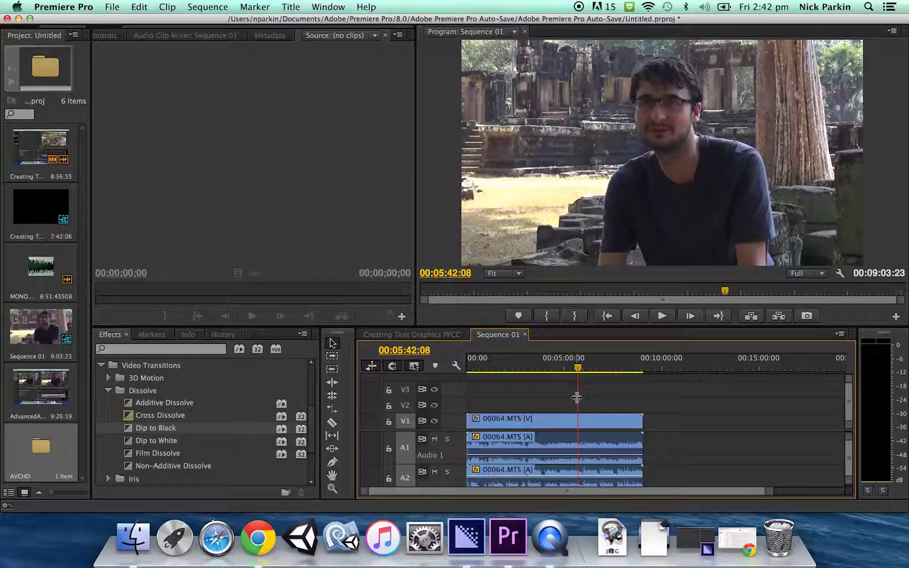